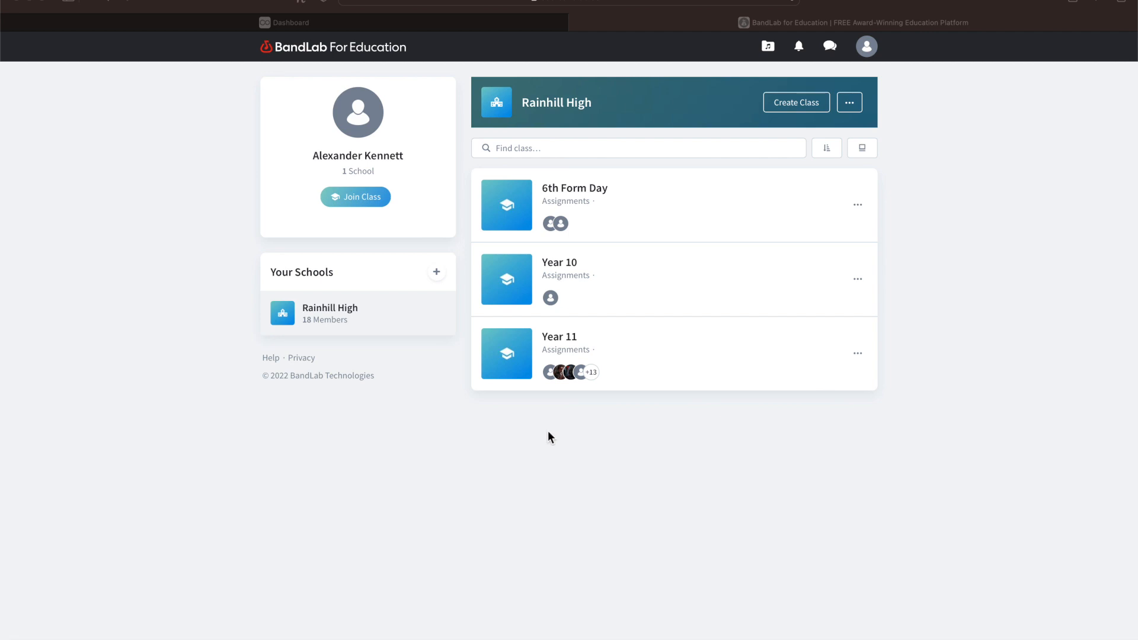
Step: Open the Year 10 class and go to the library of personal projects
click(560, 271)
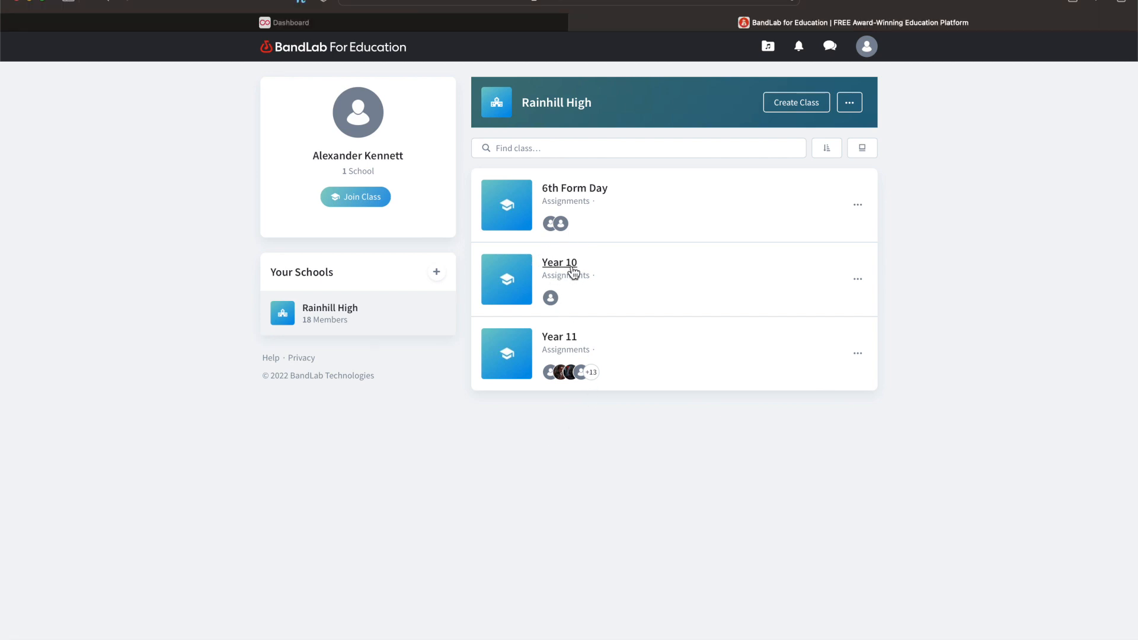
click(568, 270)
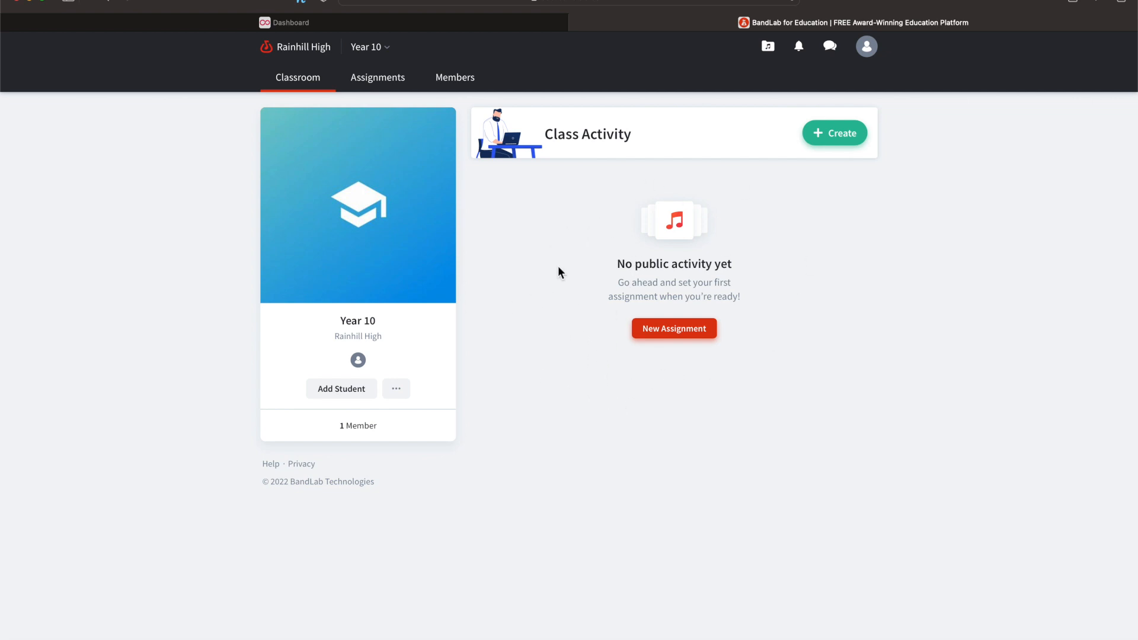
click(768, 55)
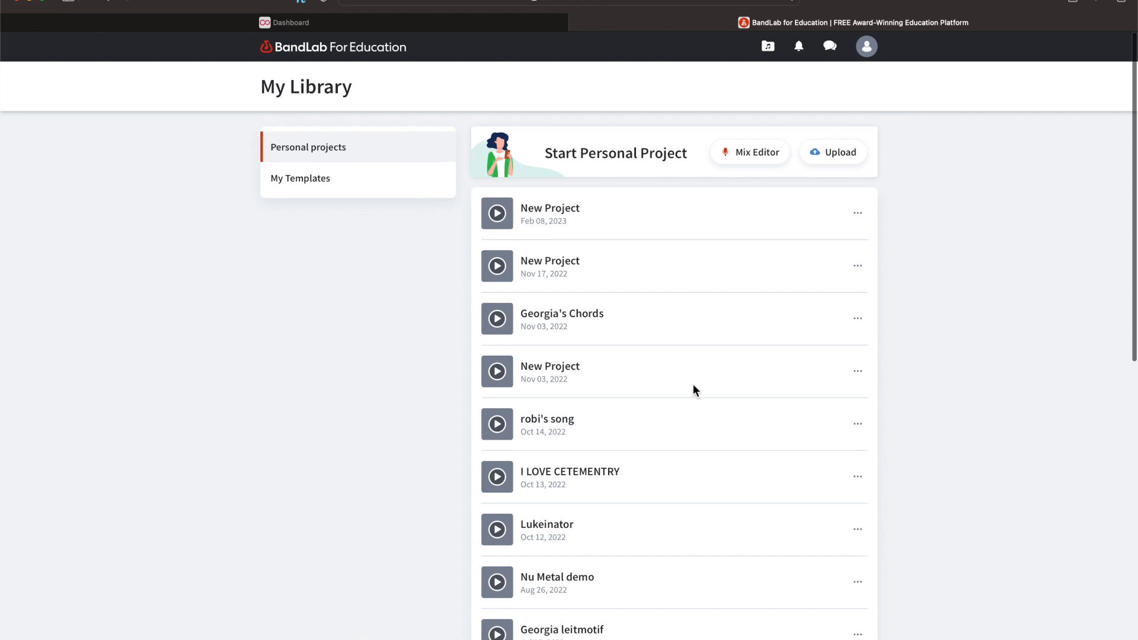
Step: Start a new personal project in the Mix Editor and choose to browse loops for the first track
scroll(696, 464, down, 3)
scroll(696, 465, up, 3)
click(739, 155)
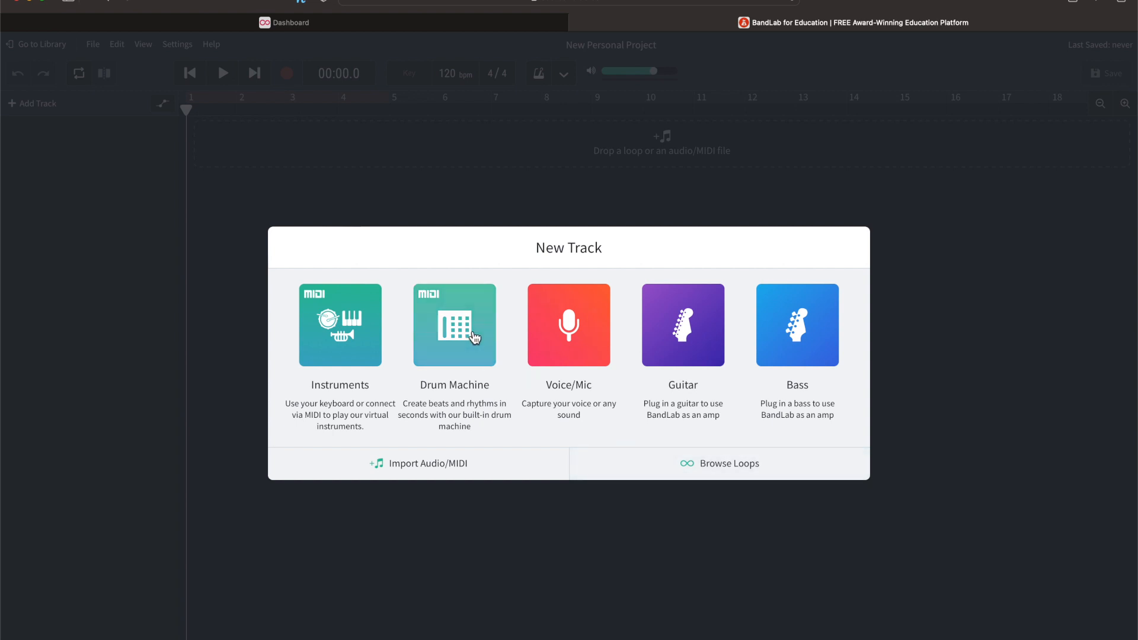
click(731, 469)
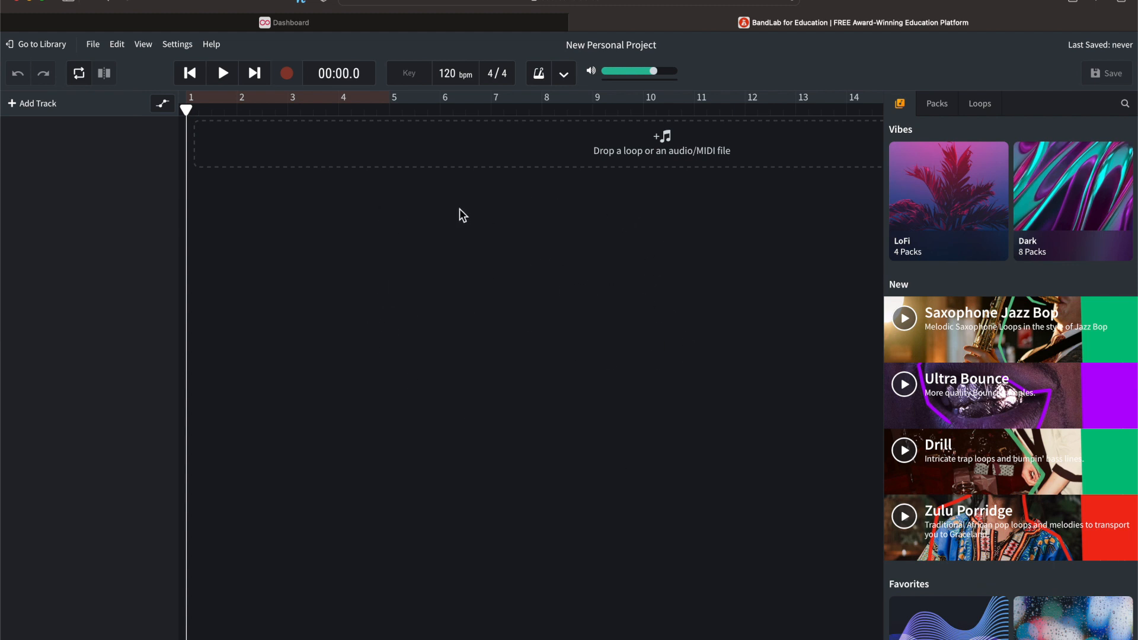
Step: Try playing and pausing the empty project, move the playhead within bar 1 and return it to the start
click(225, 76)
click(222, 73)
drag(236, 109, 206, 99)
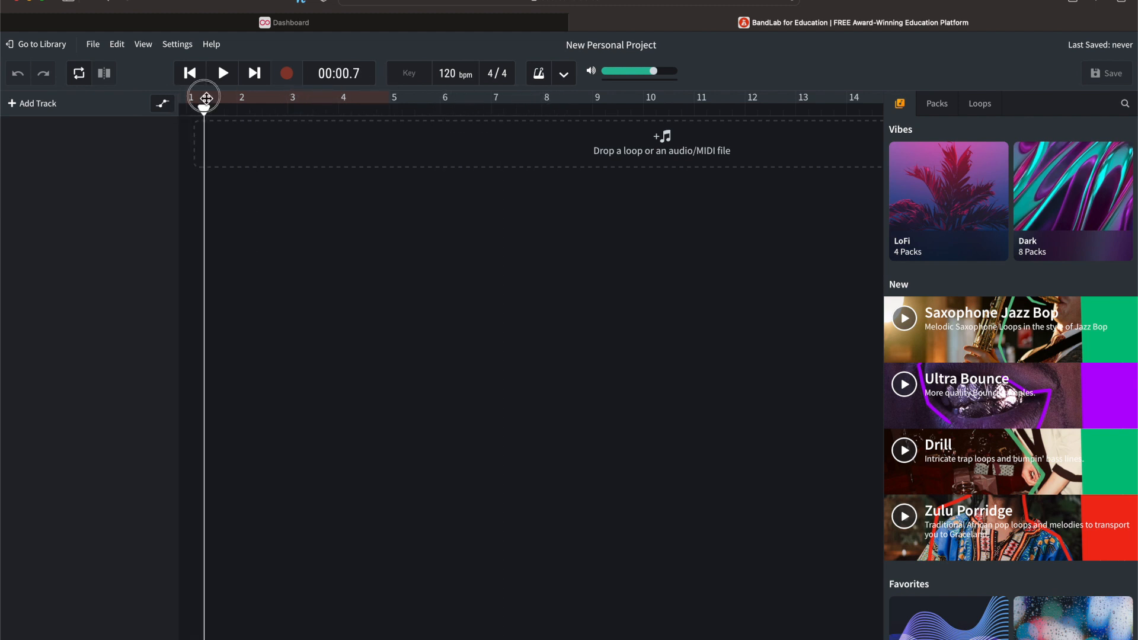
click(224, 77)
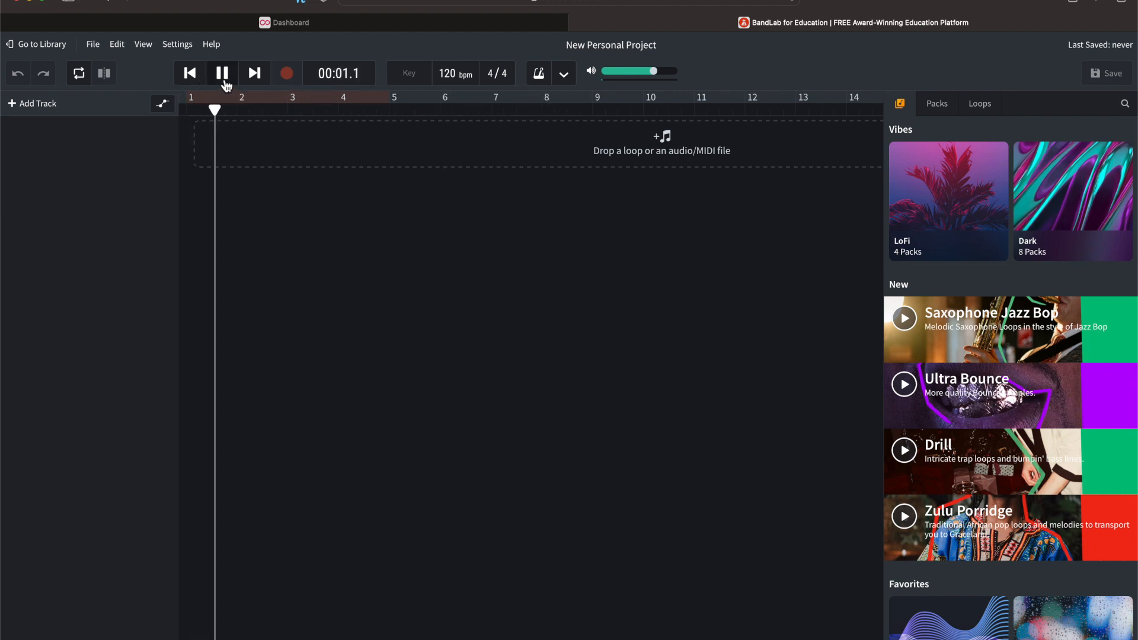
click(223, 76)
click(203, 83)
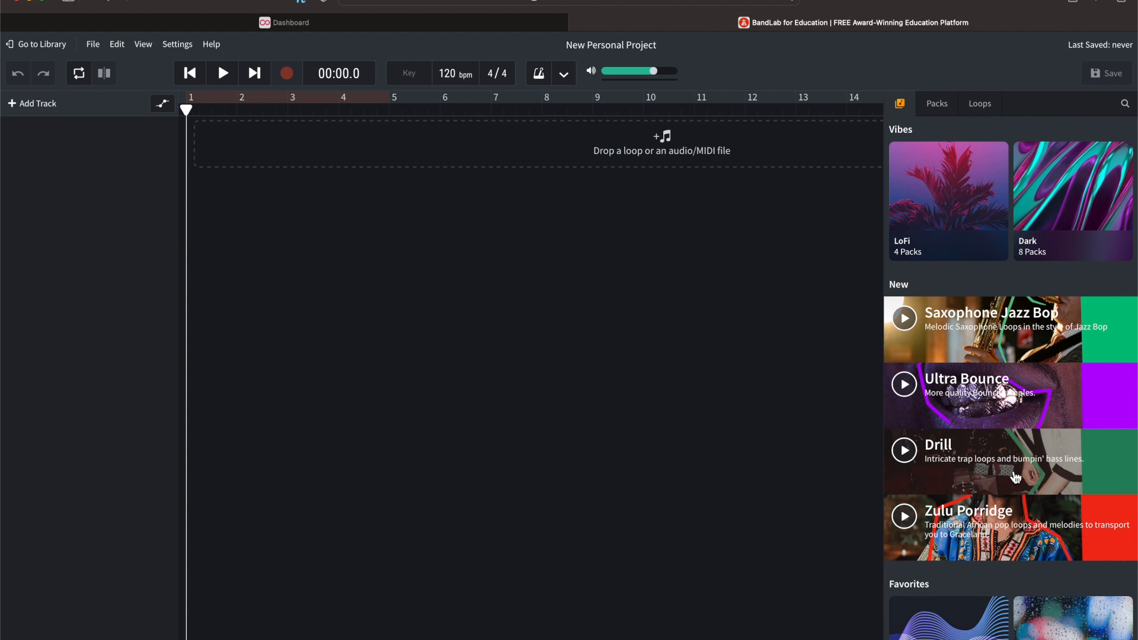
Step: Open the Saxophone Jazz Bop pack and preview the loop Saxophone Jazz Bop 01
click(968, 337)
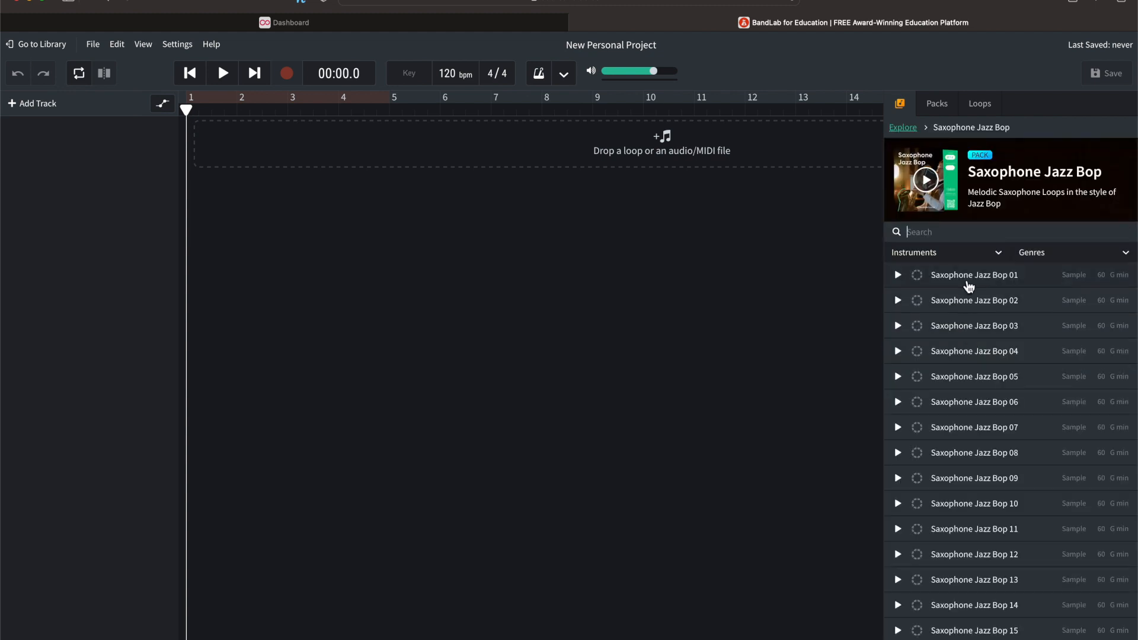
click(898, 276)
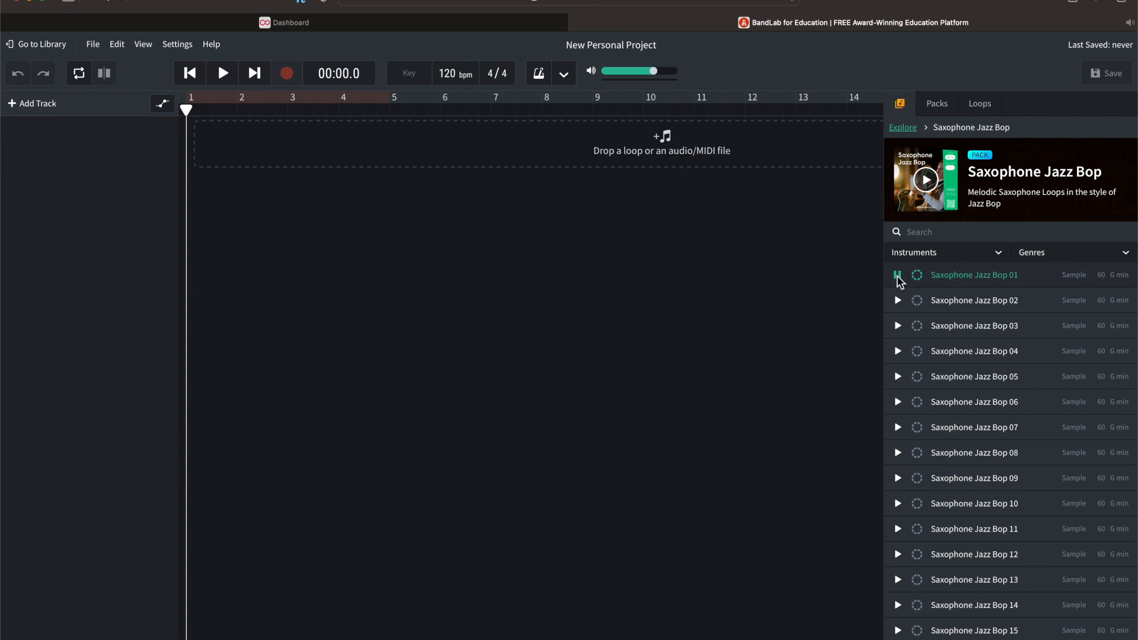
click(898, 275)
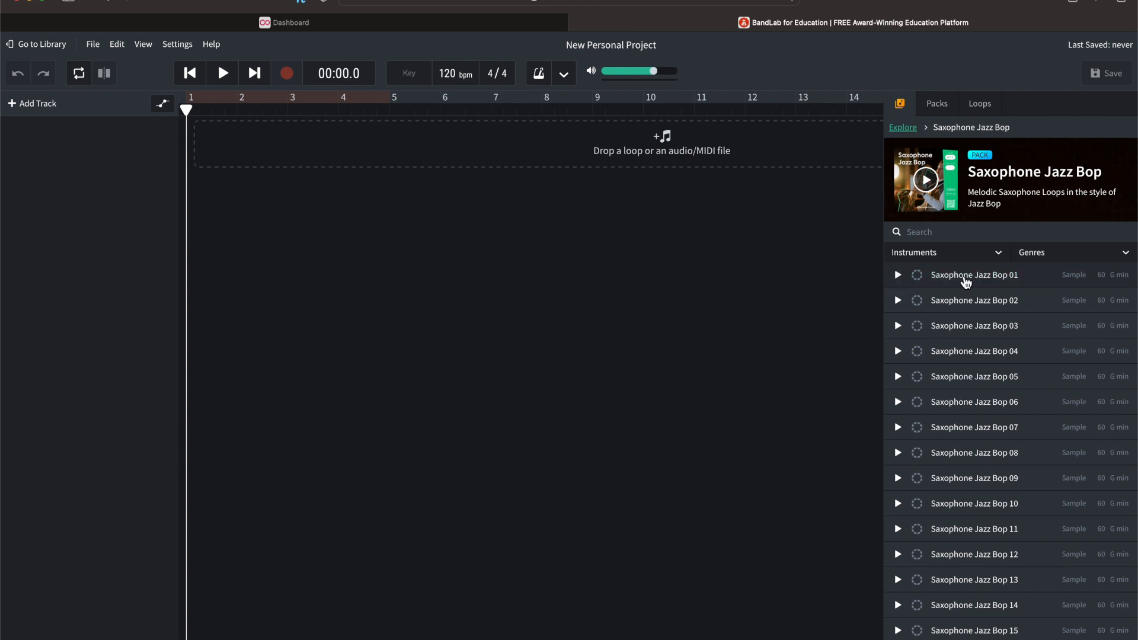
Step: Add the Saxophone Jazz Bop 01 loop as a new track starting at bar 1 and play it back
drag(974, 279, 220, 147)
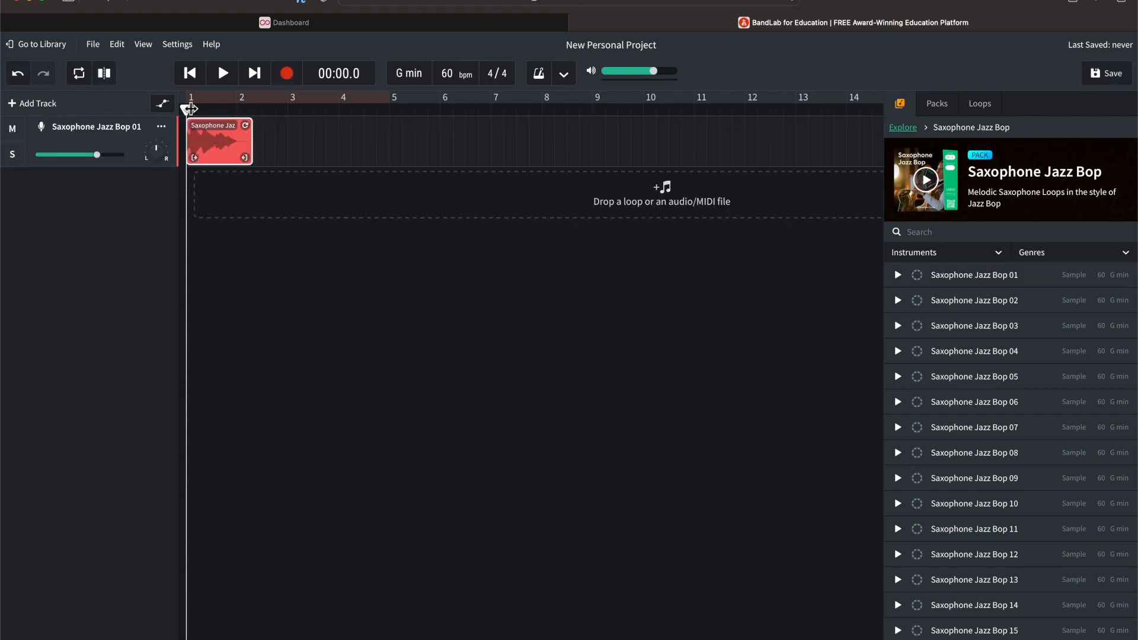
key(space)
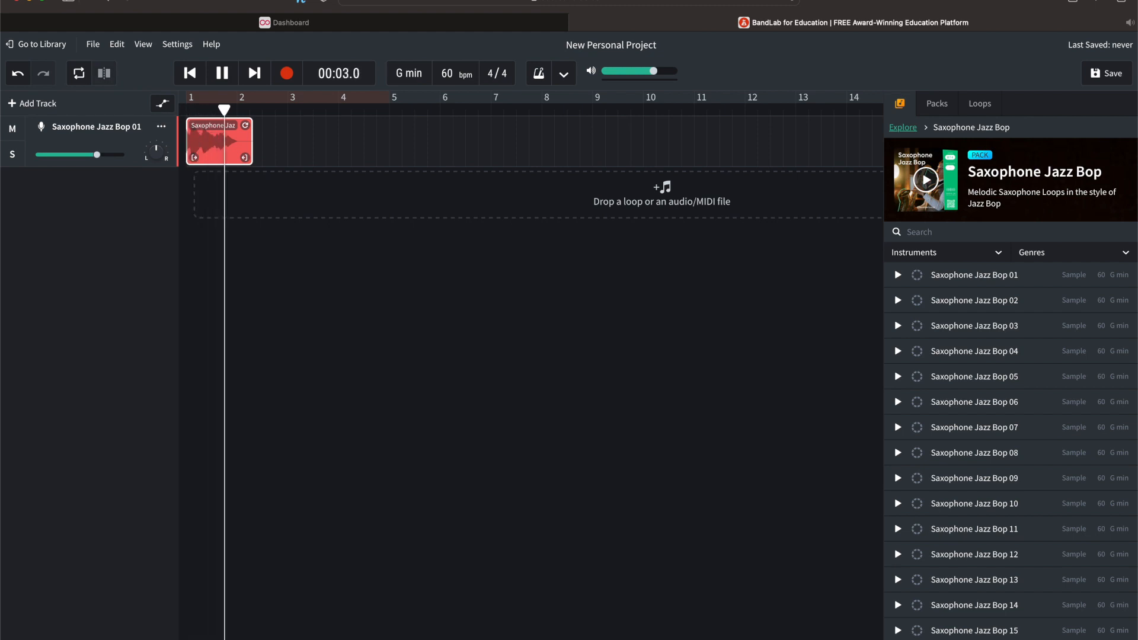
key(space)
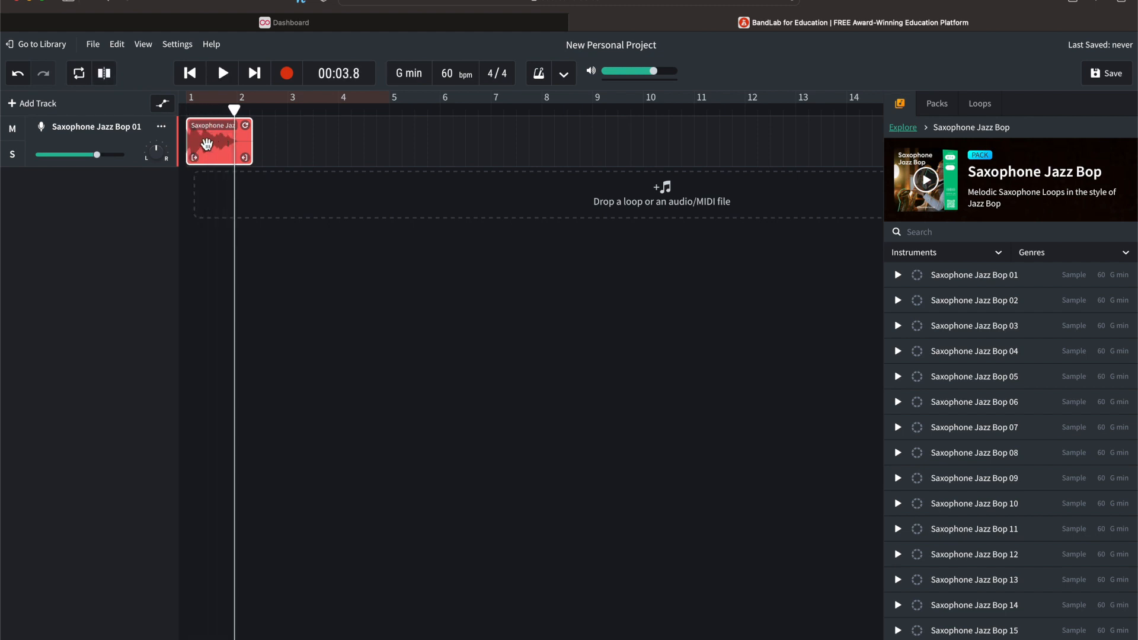
Step: Delete the Saxophone Jazz Bop 01 track and return to browsing loops
right_click(132, 140)
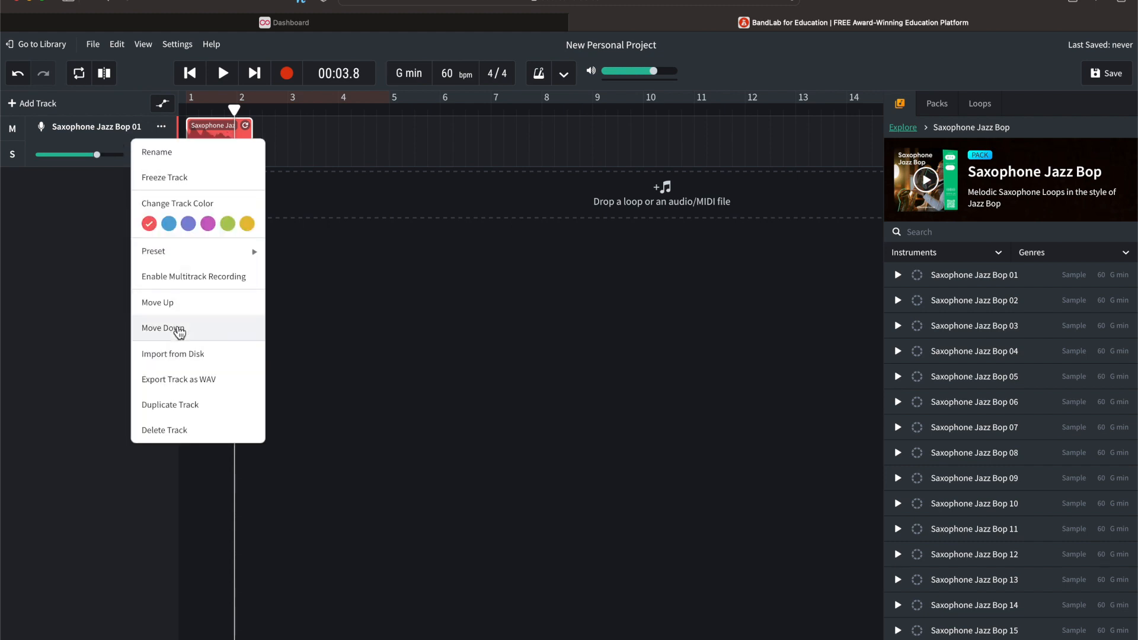
click(175, 436)
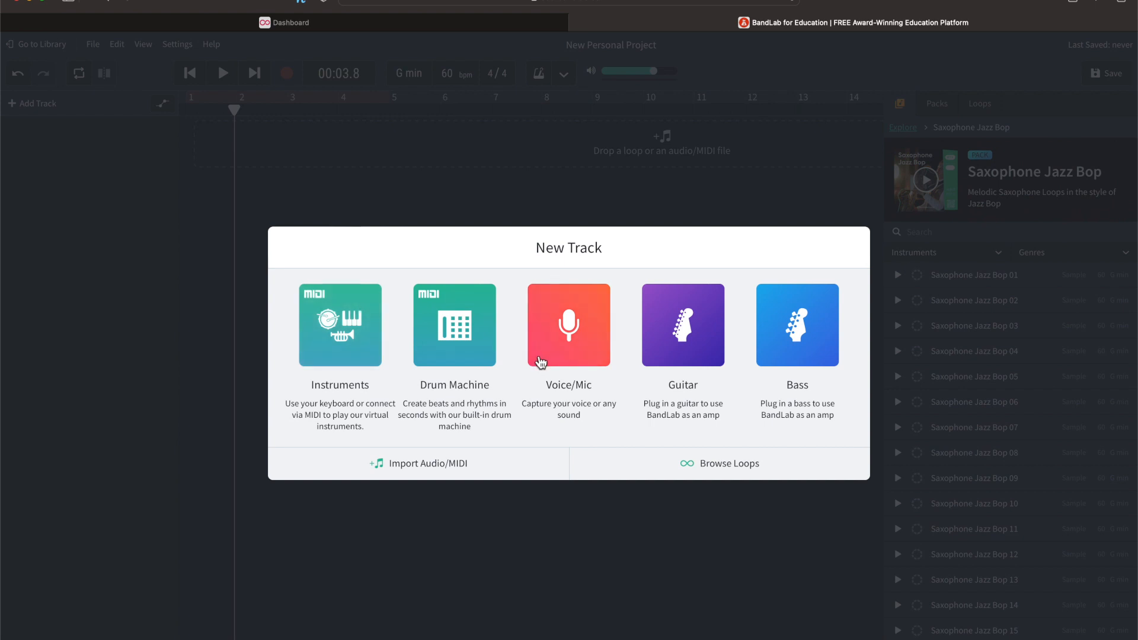
click(667, 463)
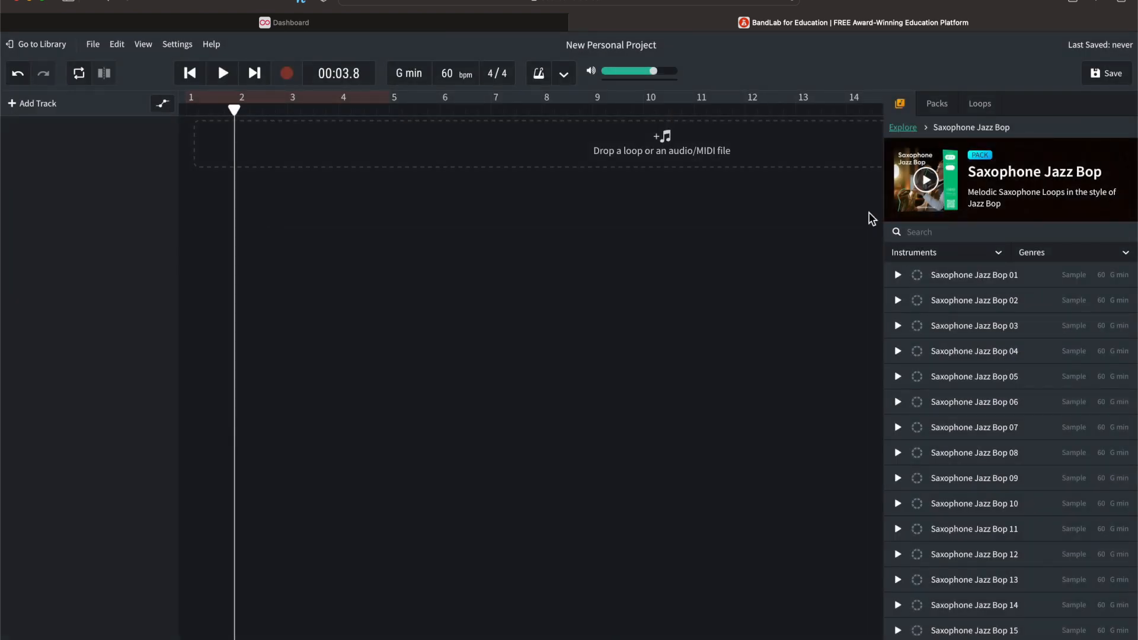
Step: Filter the loop packs to the Rock / Metal genre and open the Punk Pop! pack
click(933, 110)
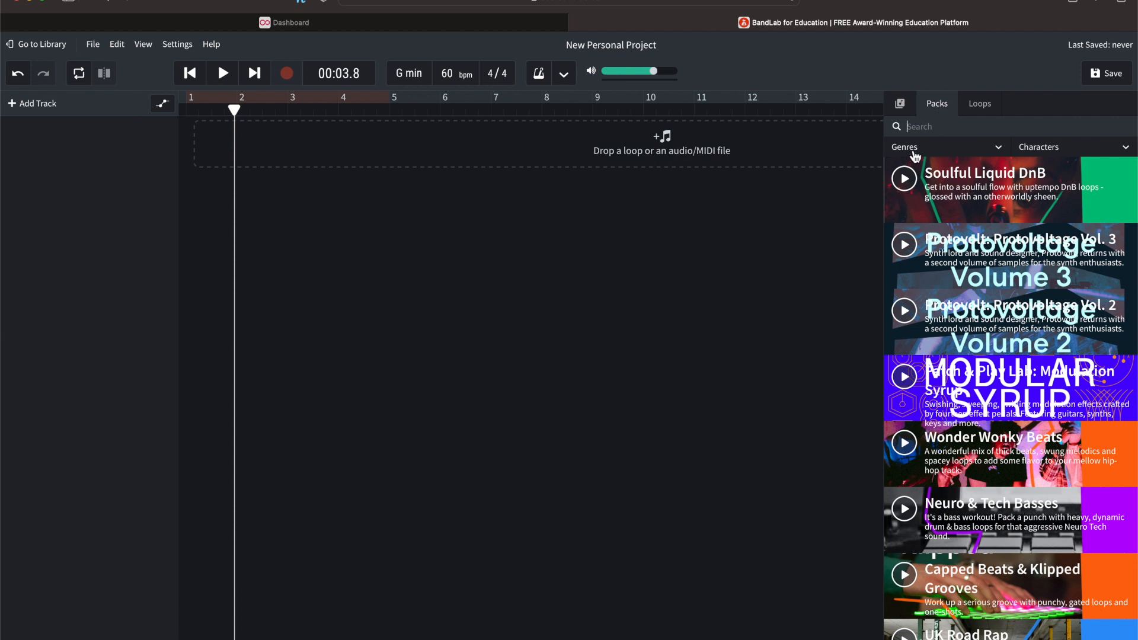
click(933, 149)
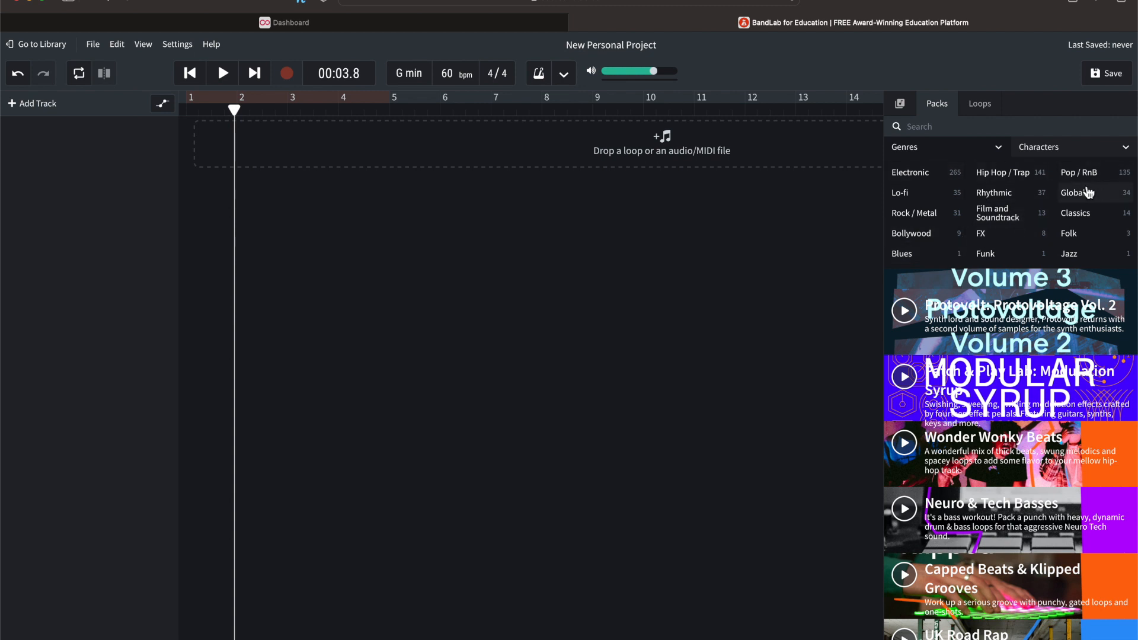
click(917, 217)
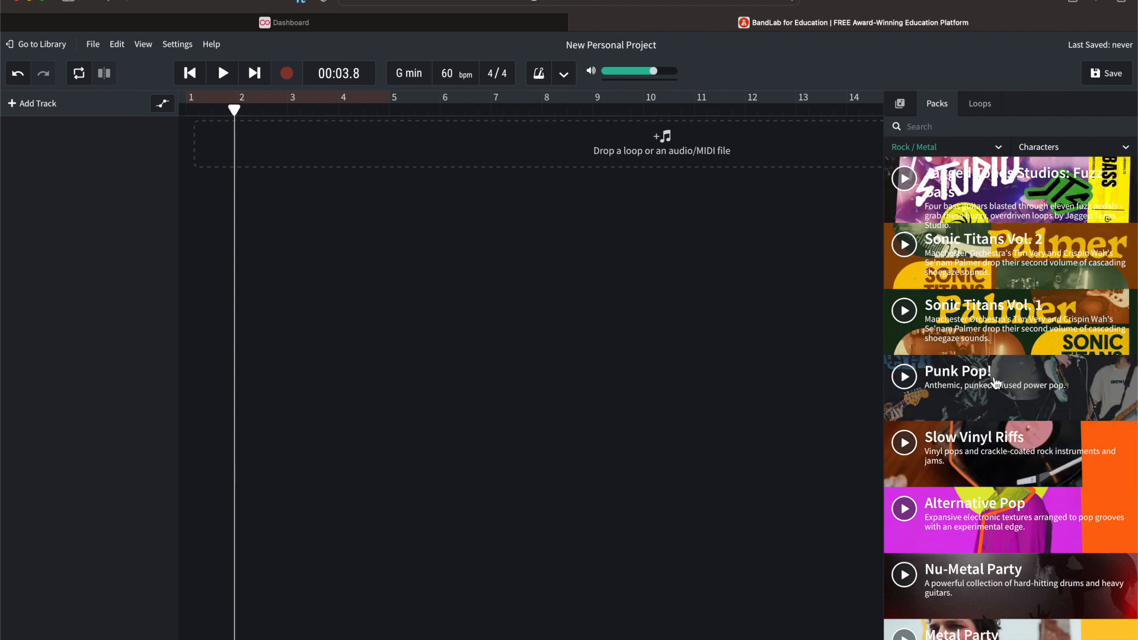
click(971, 405)
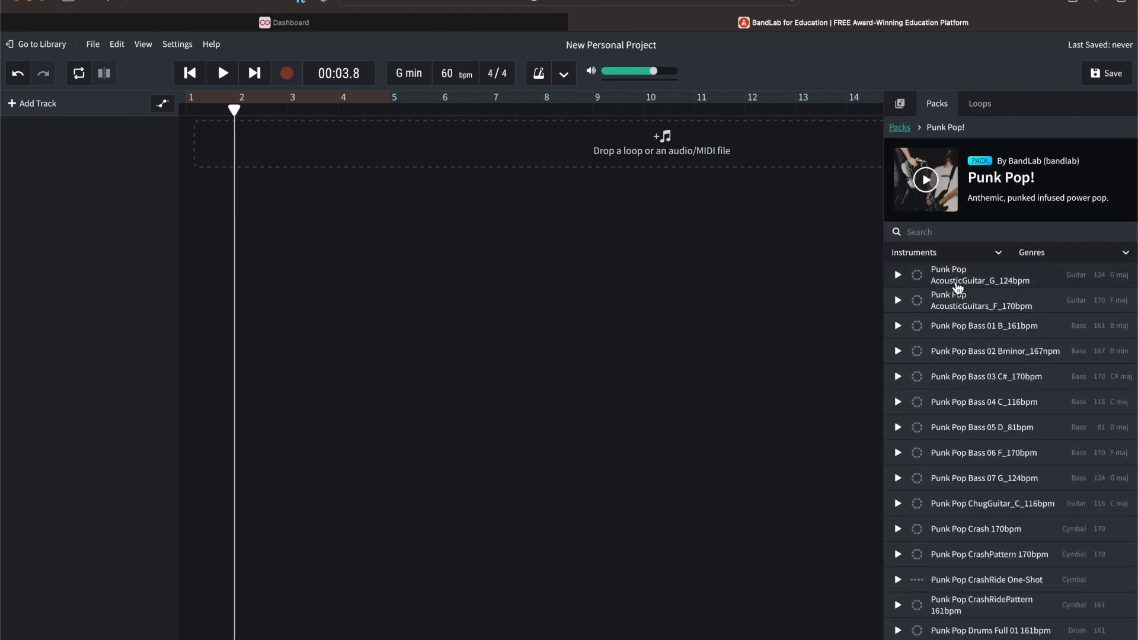
Step: Look through the Punk Pop! pack's loops, examining their names, instrument types, tempos and keys
scroll(945, 448, down, 15)
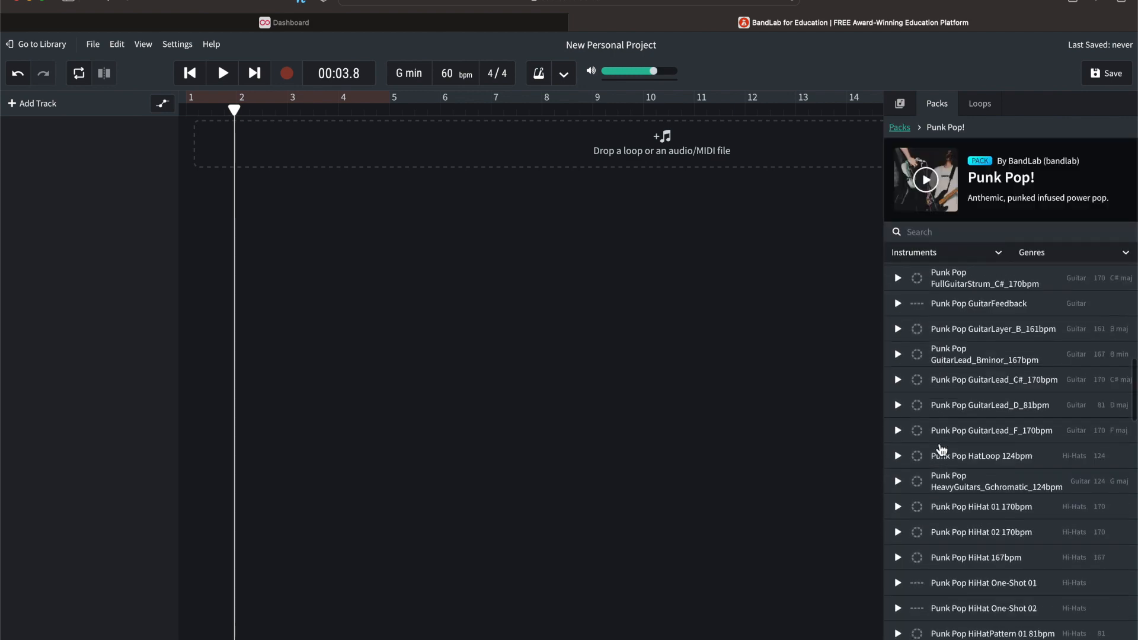
scroll(941, 449, up, 15)
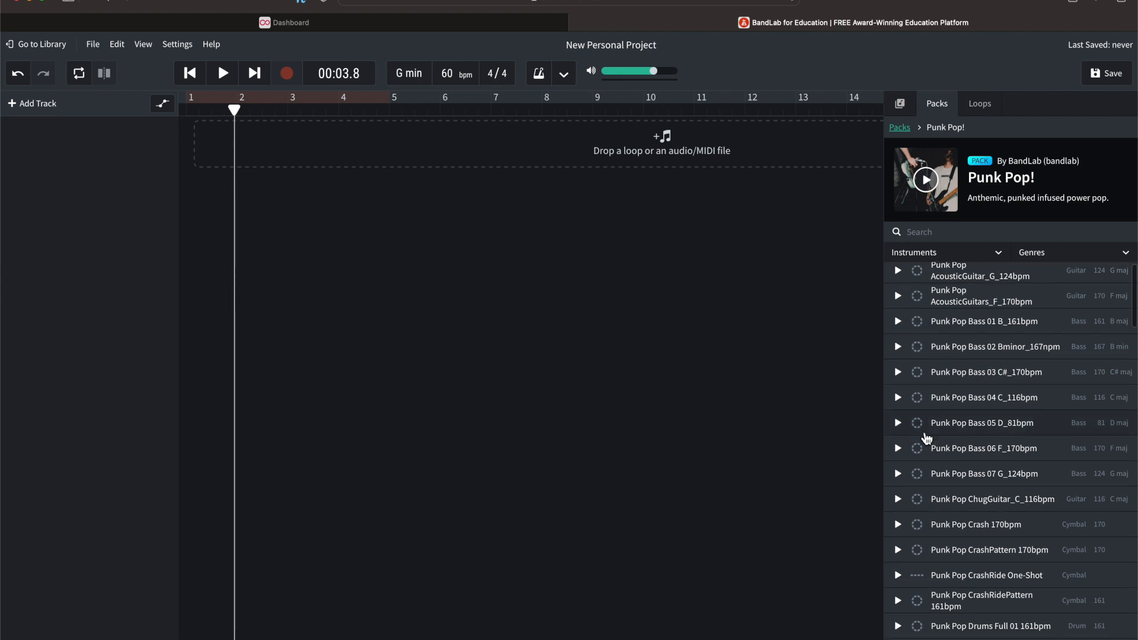
scroll(927, 439, down, 3)
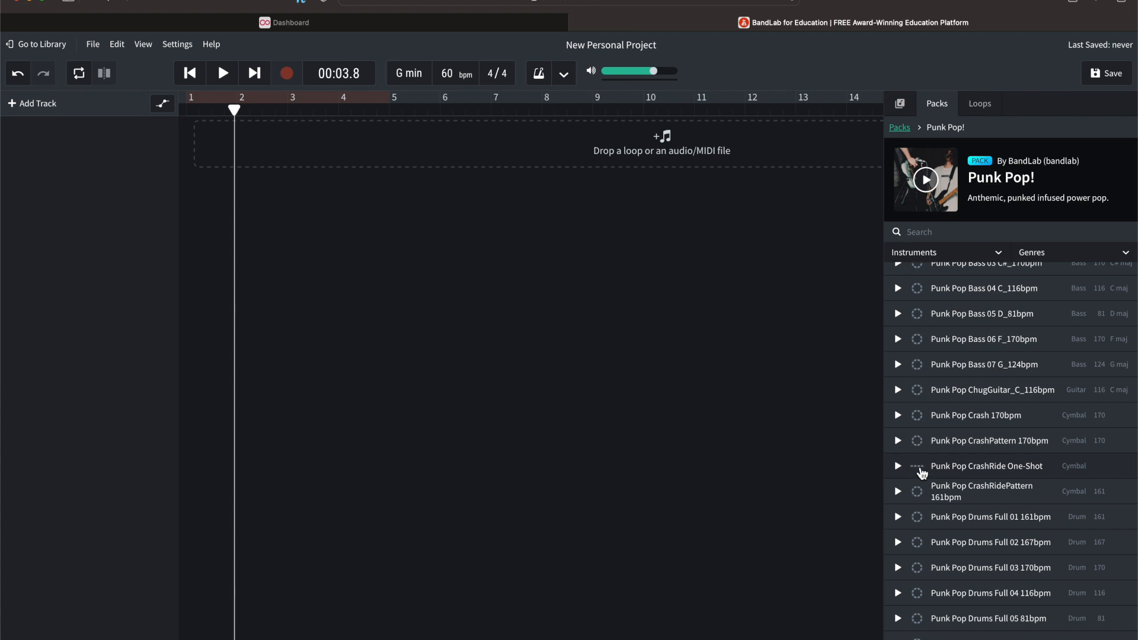
scroll(948, 427, up, 3)
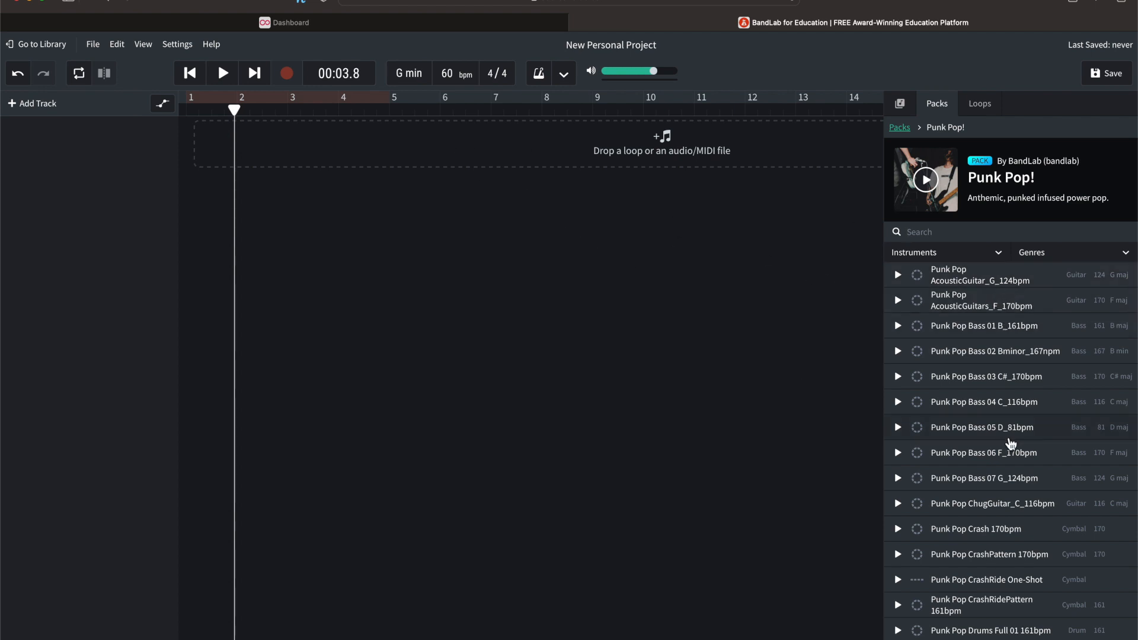
scroll(1035, 465, down, 5)
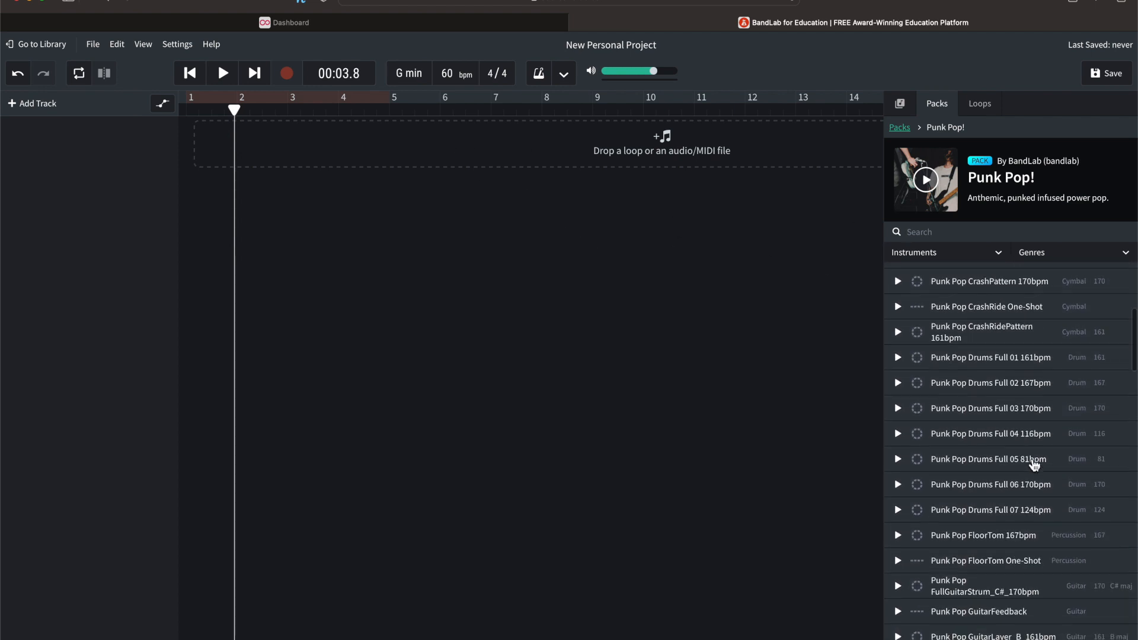
scroll(1035, 465, up, 5)
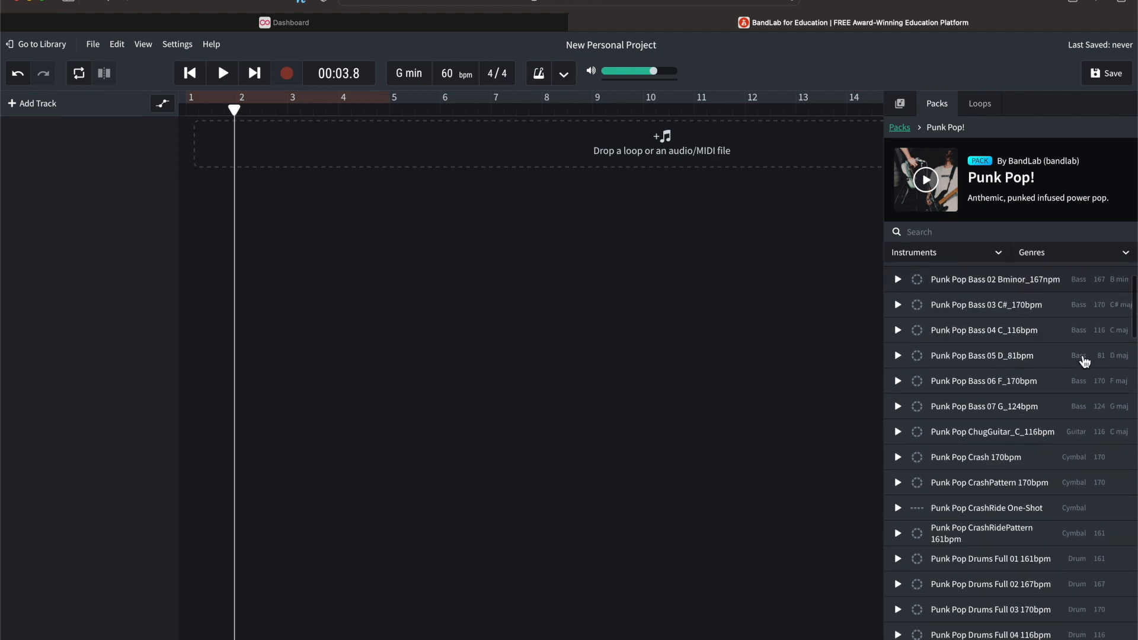
scroll(1084, 358, down, 2)
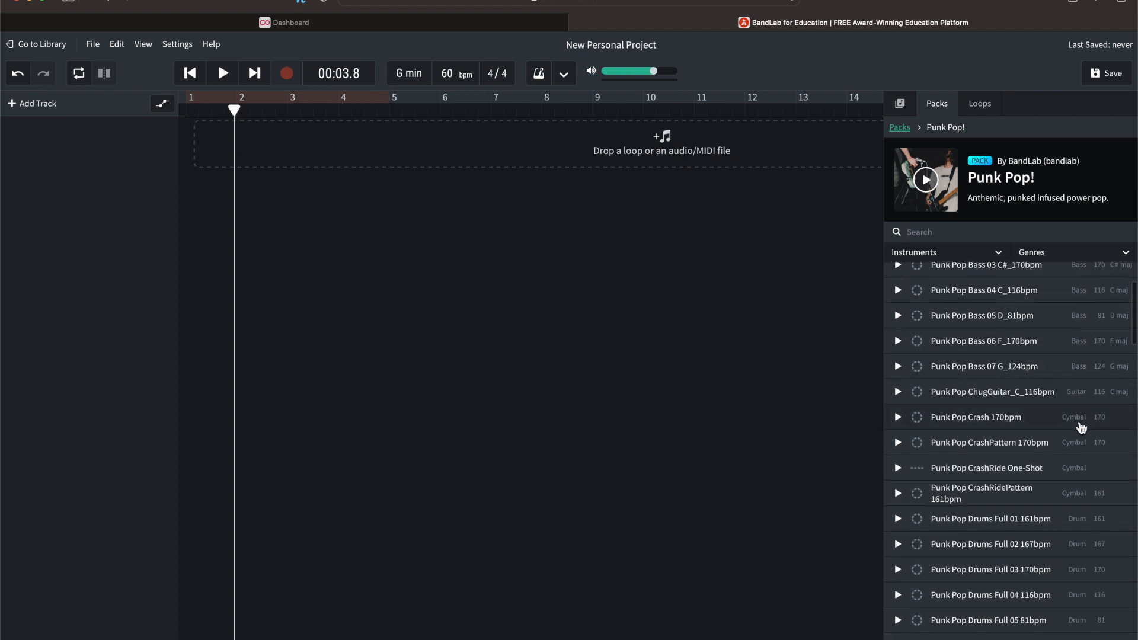
scroll(1083, 539, down, 2)
scroll(1075, 542, up, 4)
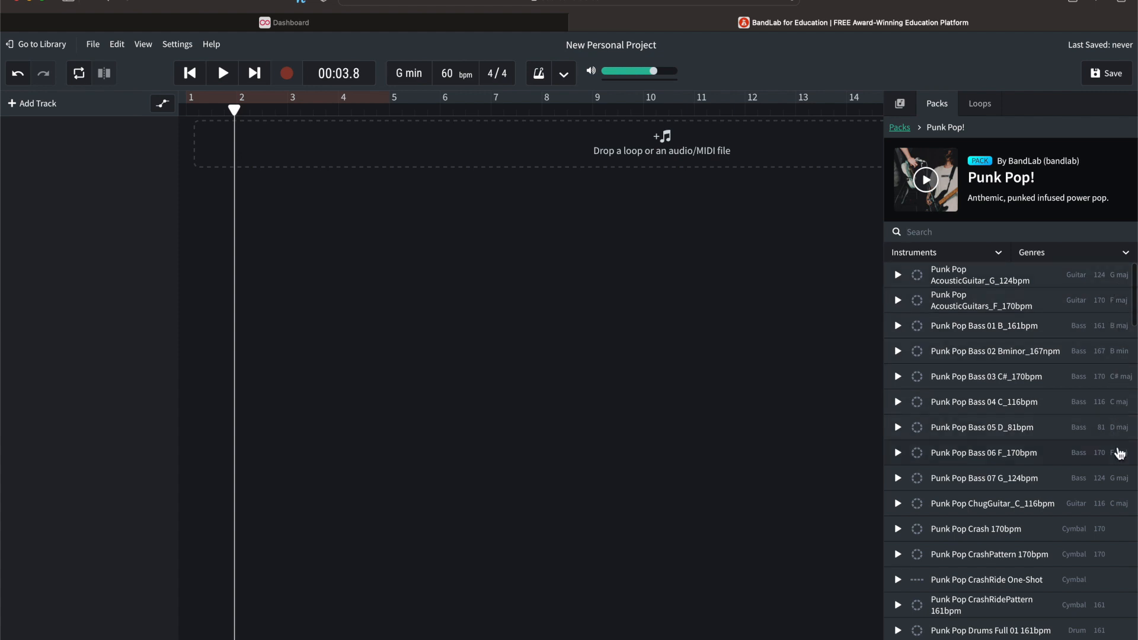
scroll(1118, 471, down, 3)
scroll(1119, 471, up, 3)
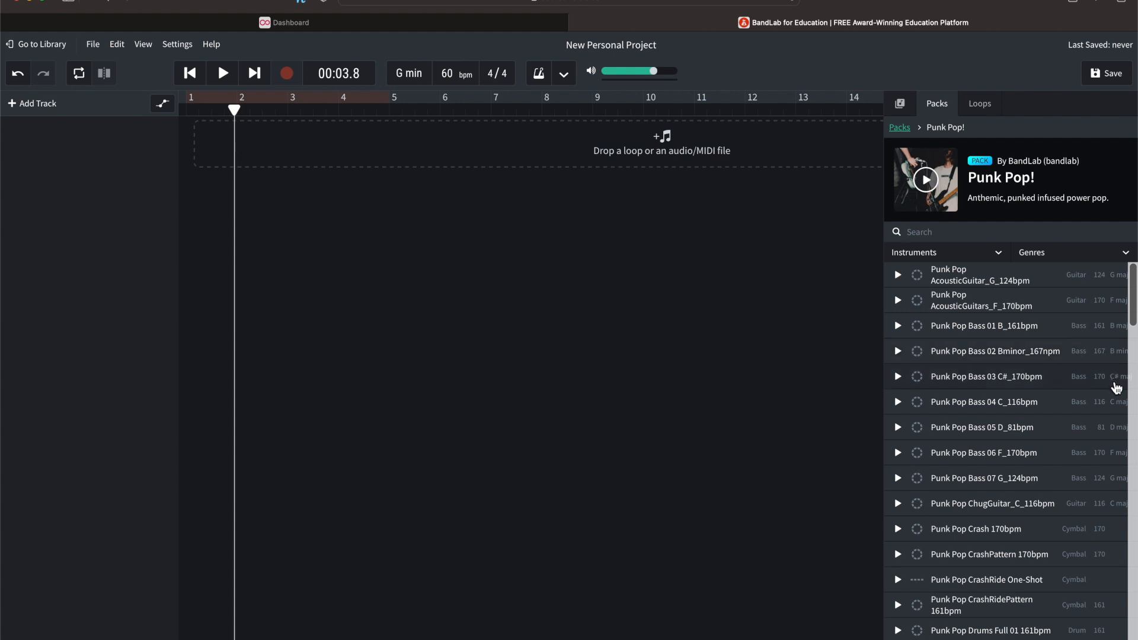
scroll(1099, 352, down, 3)
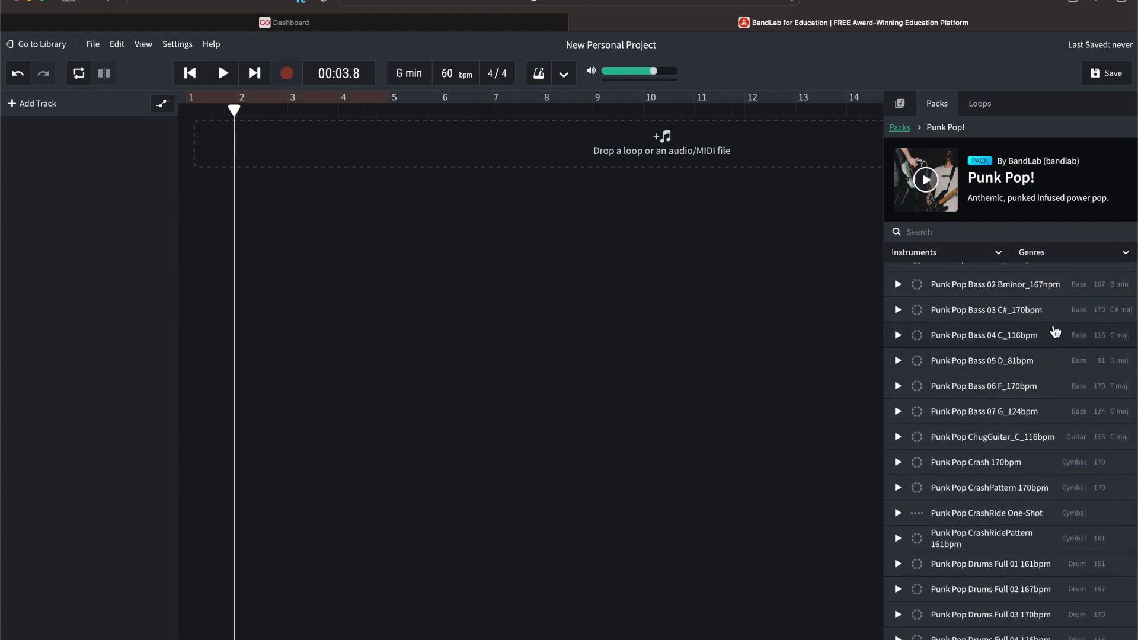
scroll(1054, 328, up, 3)
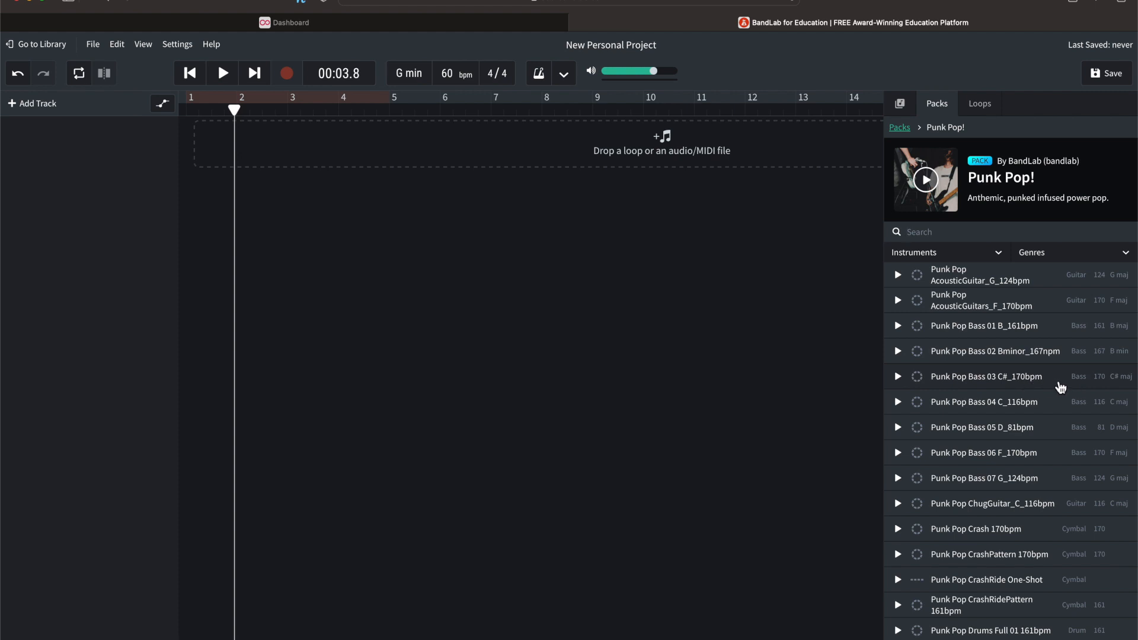
Step: Add the Punk Pop Bass 03 C#_170bpm loop as a new track and align its region to start at bar 1
drag(1055, 381, 304, 155)
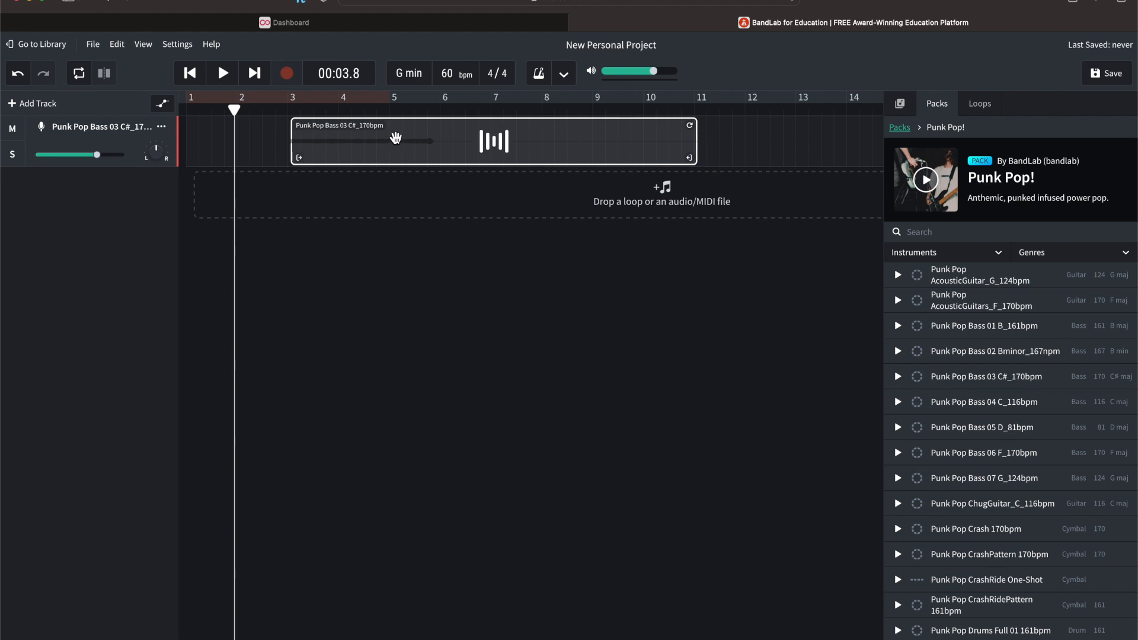
drag(396, 137, 277, 138)
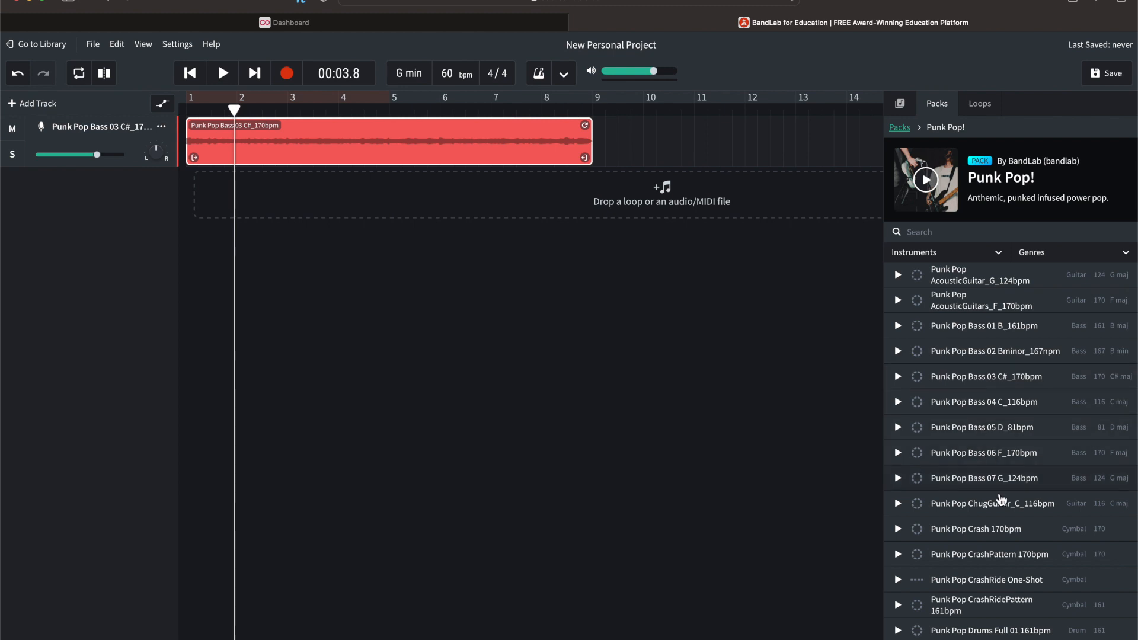
scroll(1002, 502, down, 3)
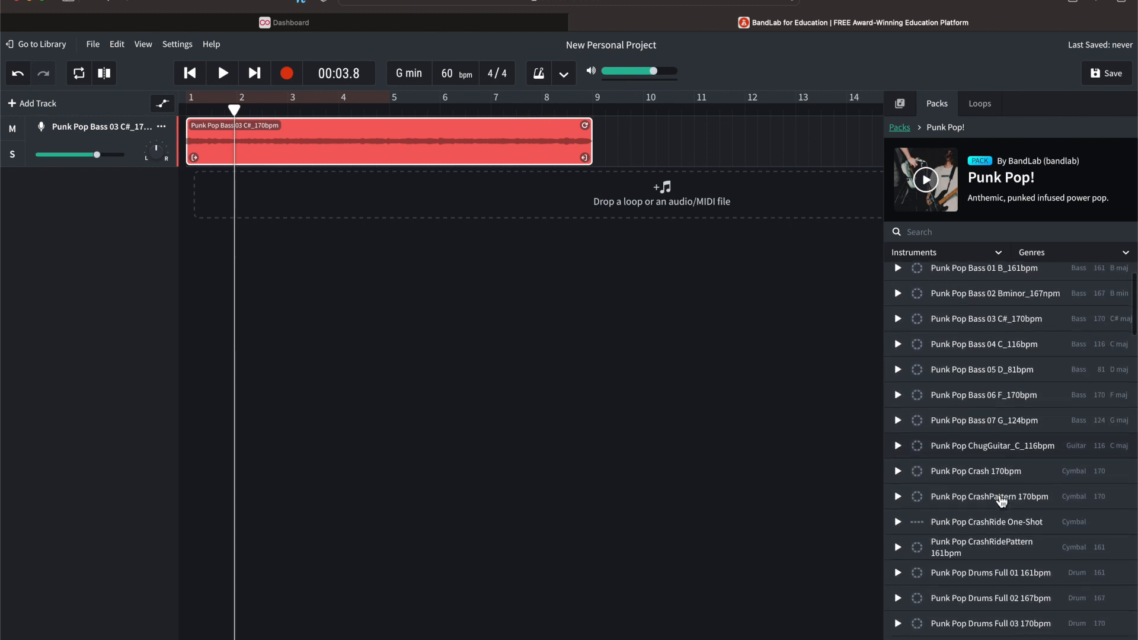
Step: Add the Punk Pop FullGuitarStrum_C#_170bpm loop as a new track below the bass and align its region to start at bar 1
scroll(1002, 502, down, 4)
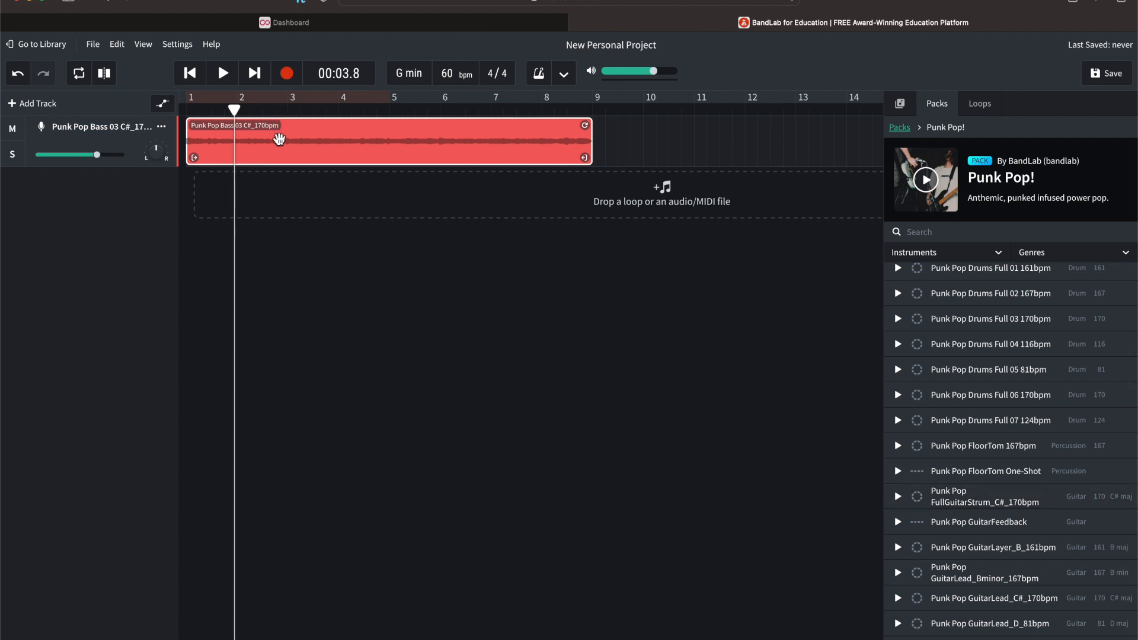
drag(1012, 499, 282, 185)
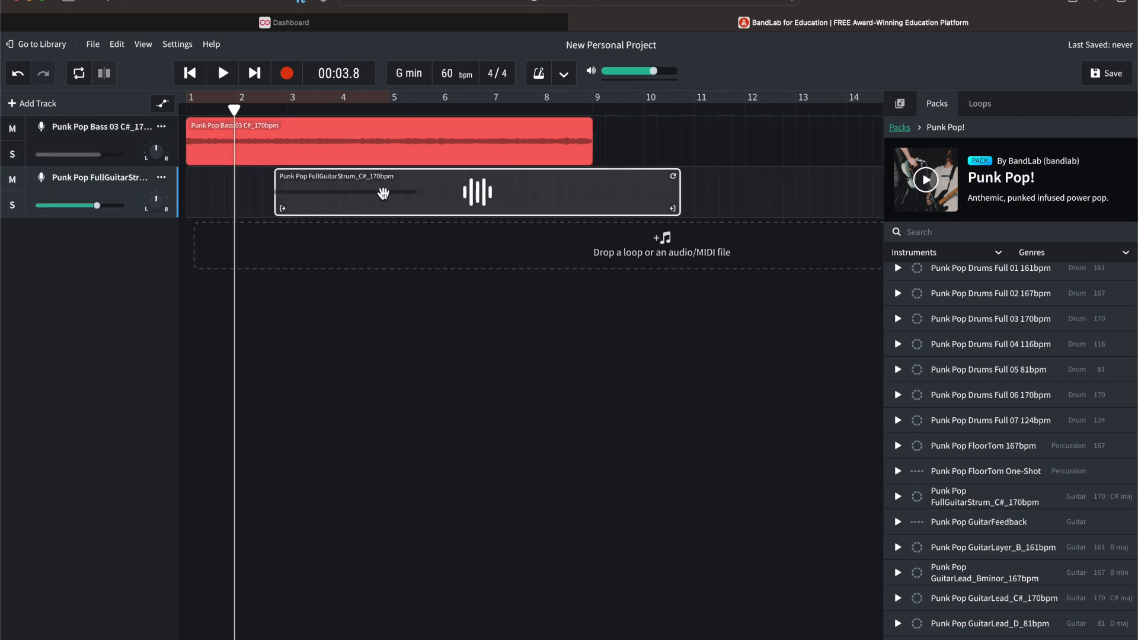
drag(389, 193, 237, 194)
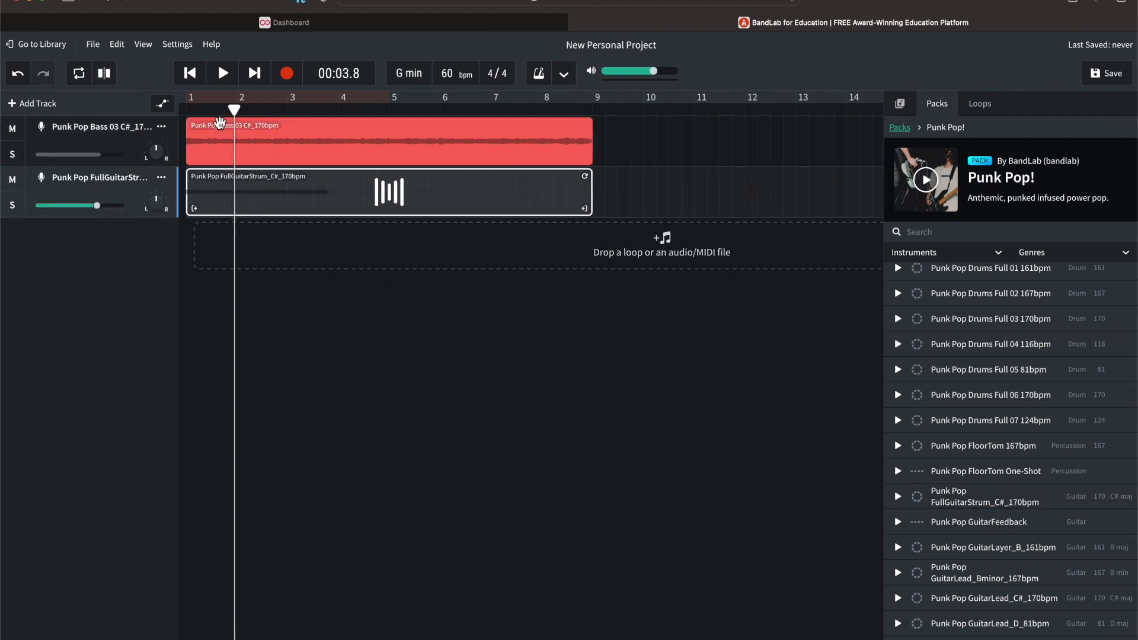
Step: Listen to a short passage of the bass and strummed guitar together from the project start
drag(203, 111, 144, 111)
key(space)
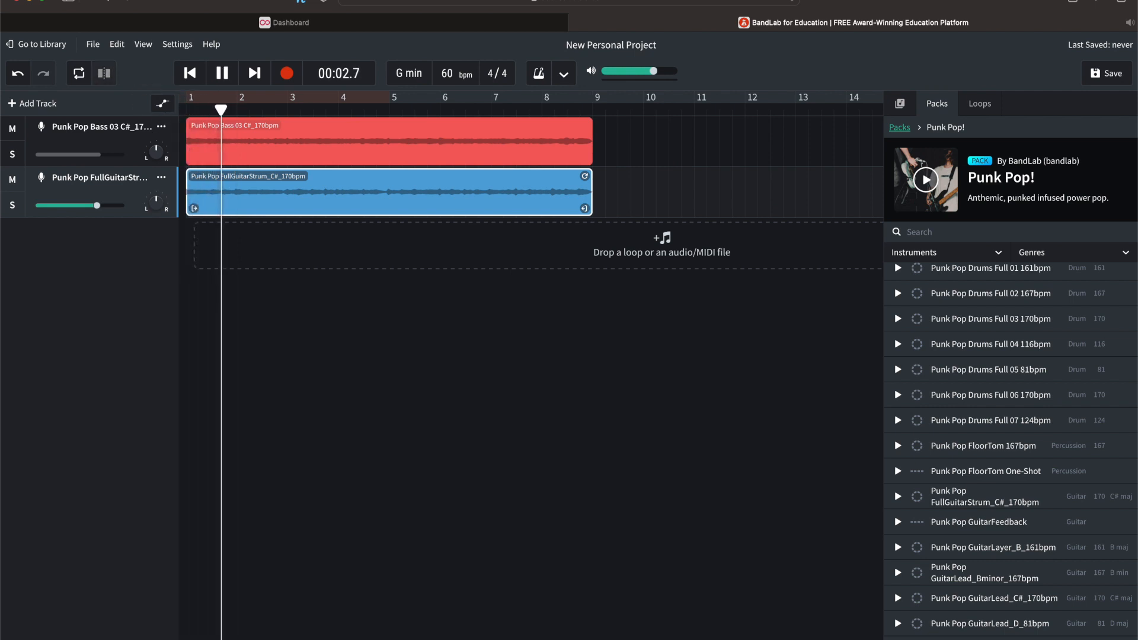
key(space)
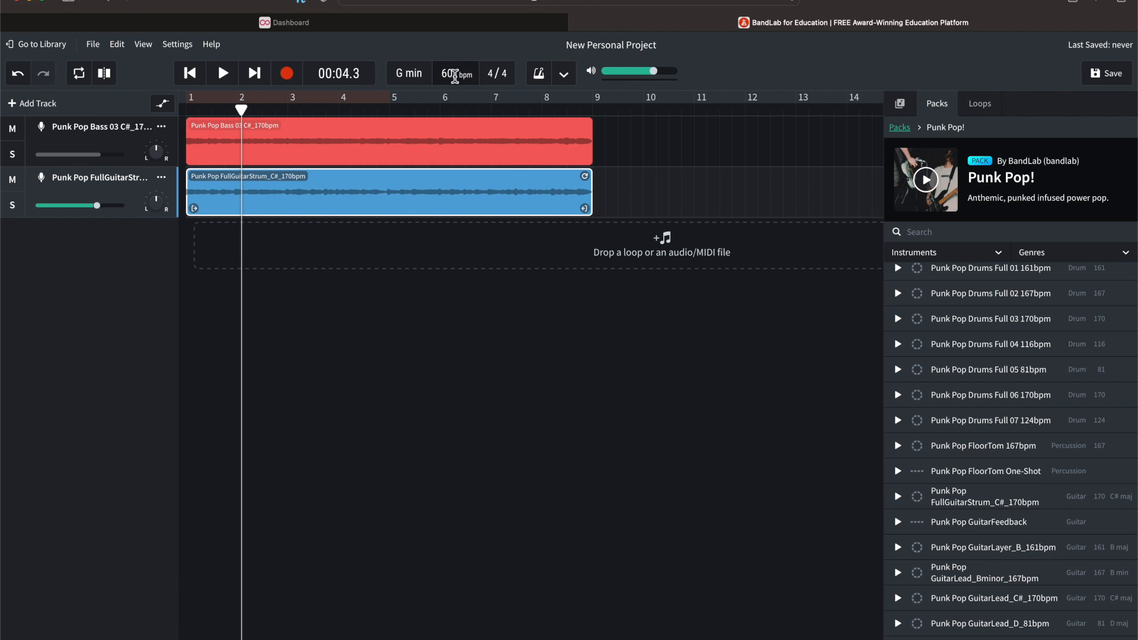
Step: Set the project tempo to 170 bpm and adjust the existing audio regions to match
click(457, 75)
key(BackSpace)
key(Return)
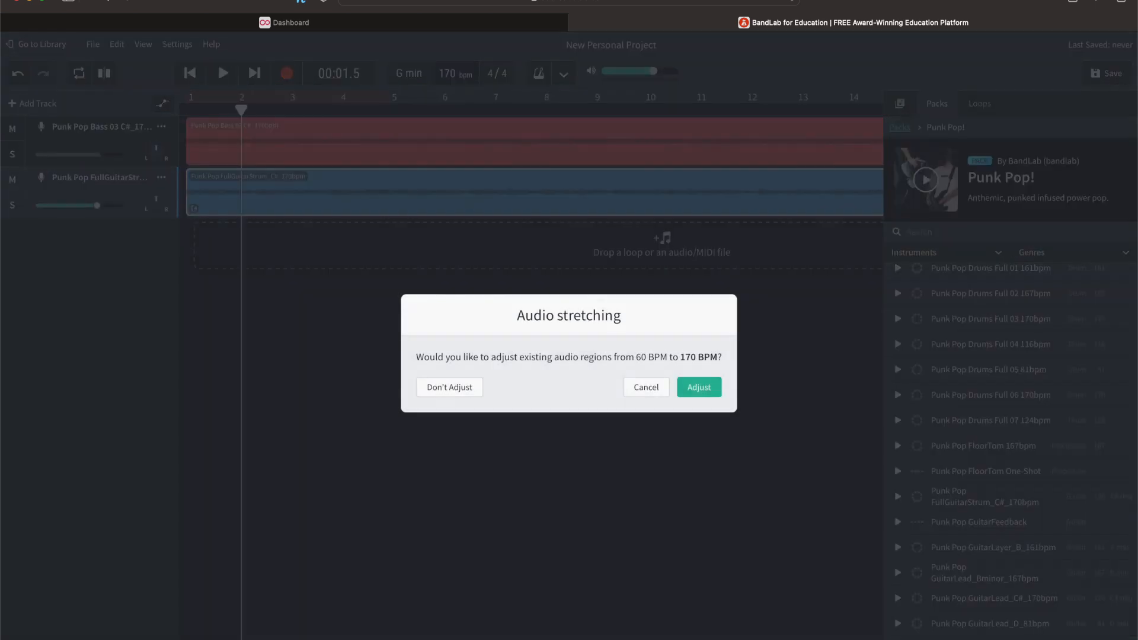
click(704, 390)
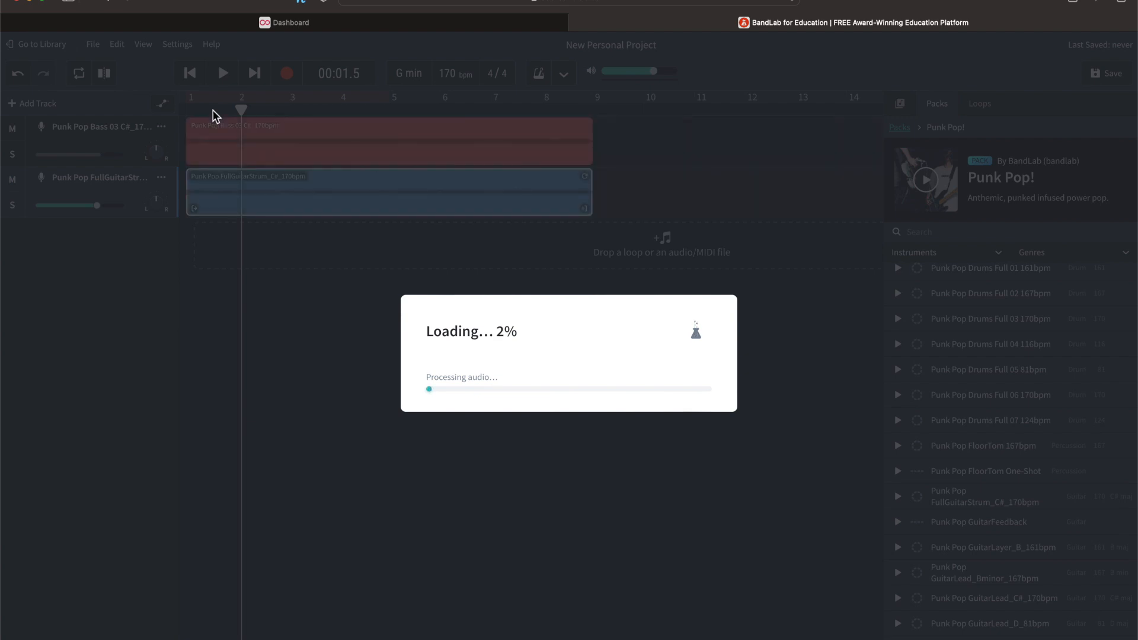
Step: Return the playhead to the start and listen to both tracks at the new tempo
drag(244, 109, 141, 107)
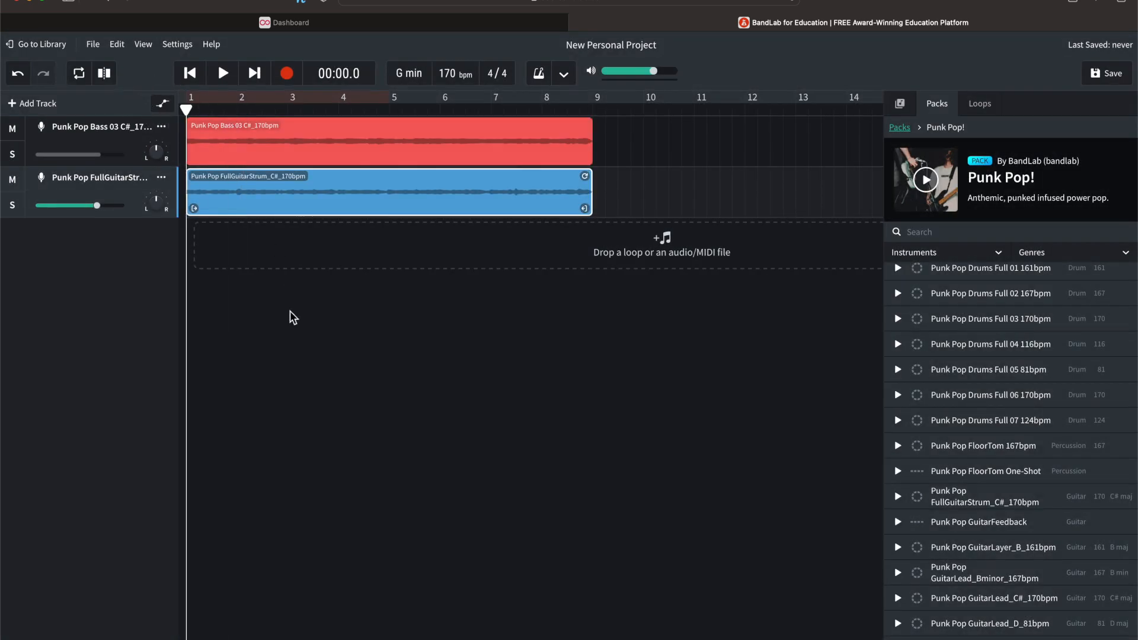
key(space)
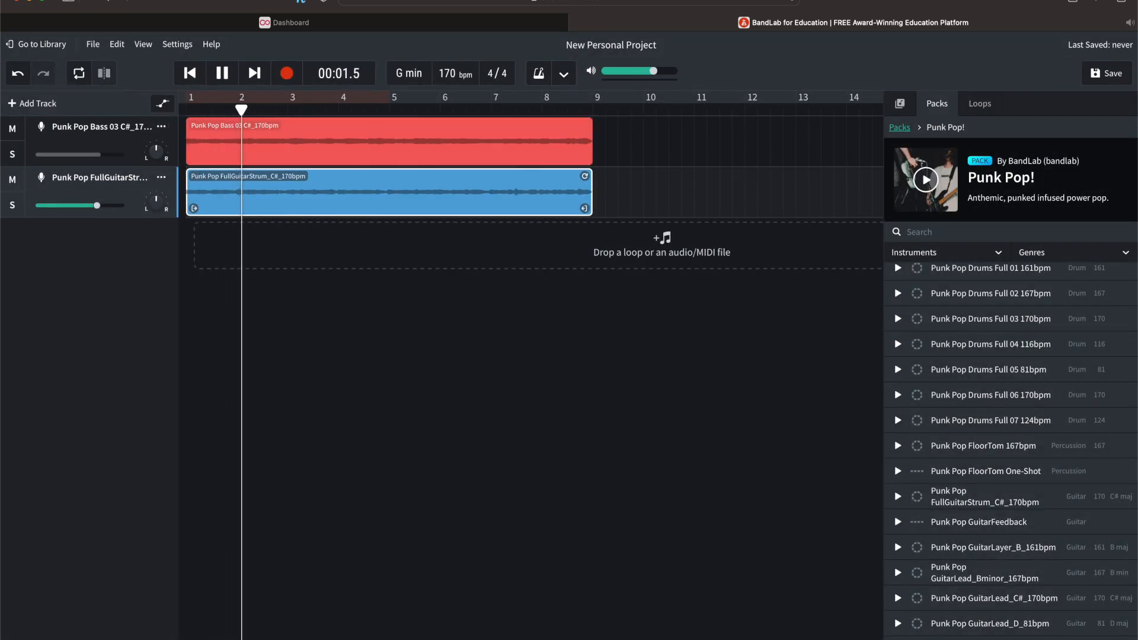
key(space)
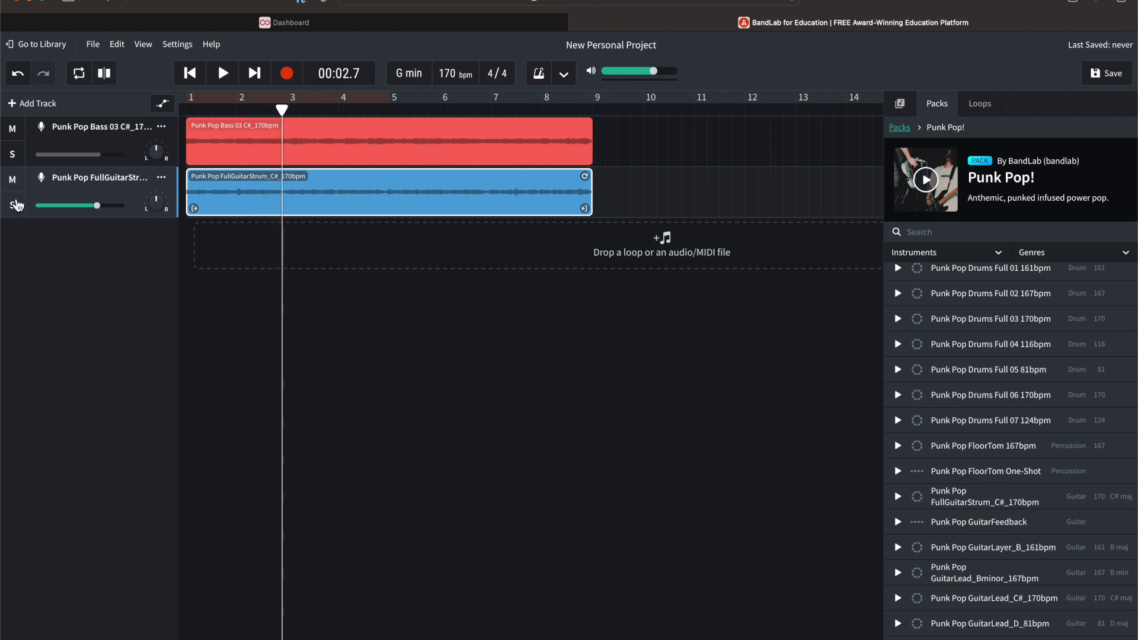
Step: Try soloing the bass track and the strummed guitar track in turn, ending with neither soloed
click(12, 155)
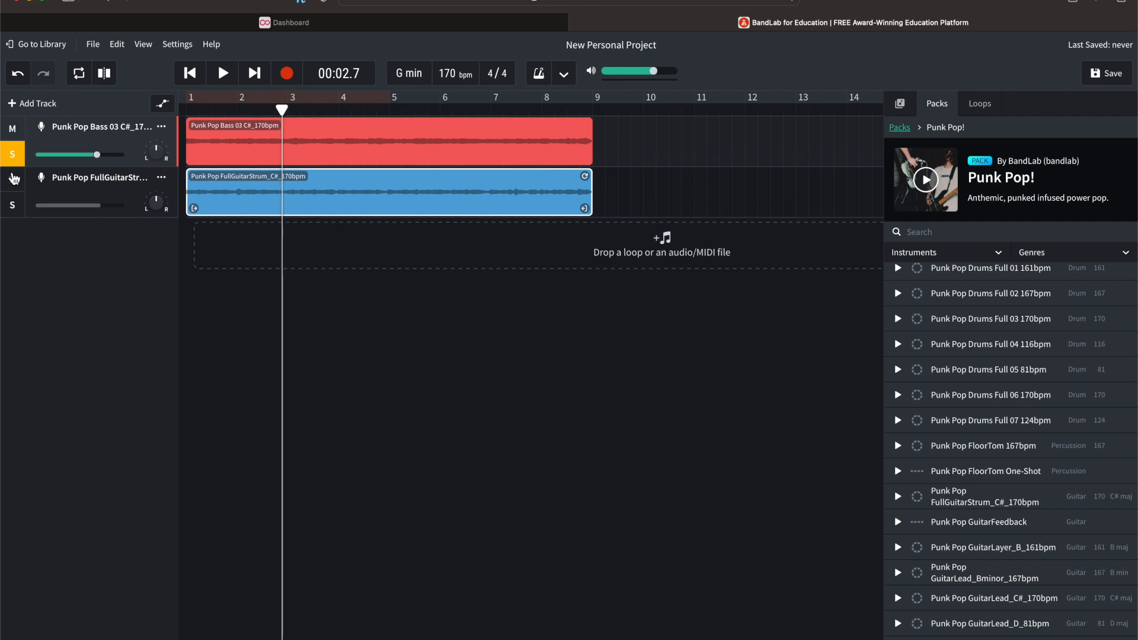
click(12, 205)
click(11, 155)
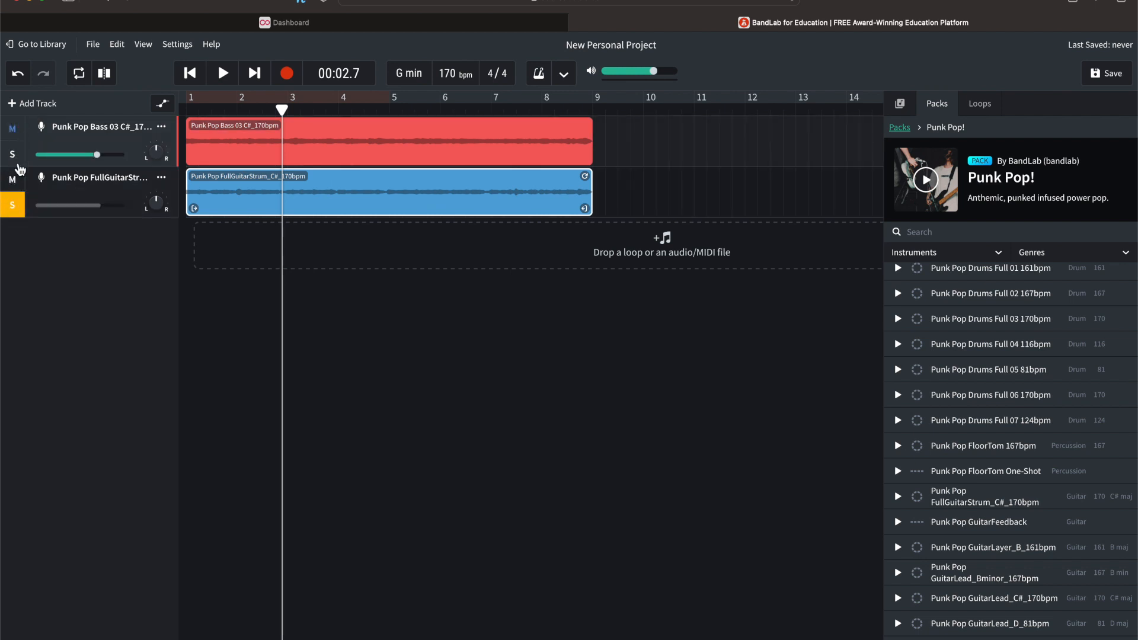
click(19, 211)
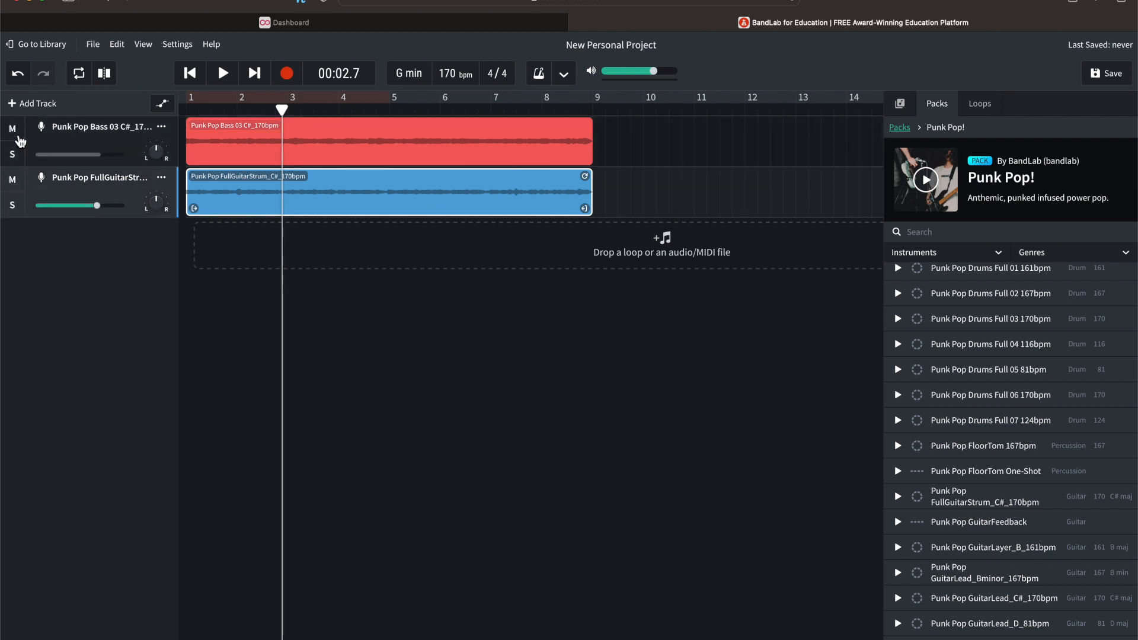
Step: Mute the strummed guitar track and listen to the bass alone from the project start
click(12, 179)
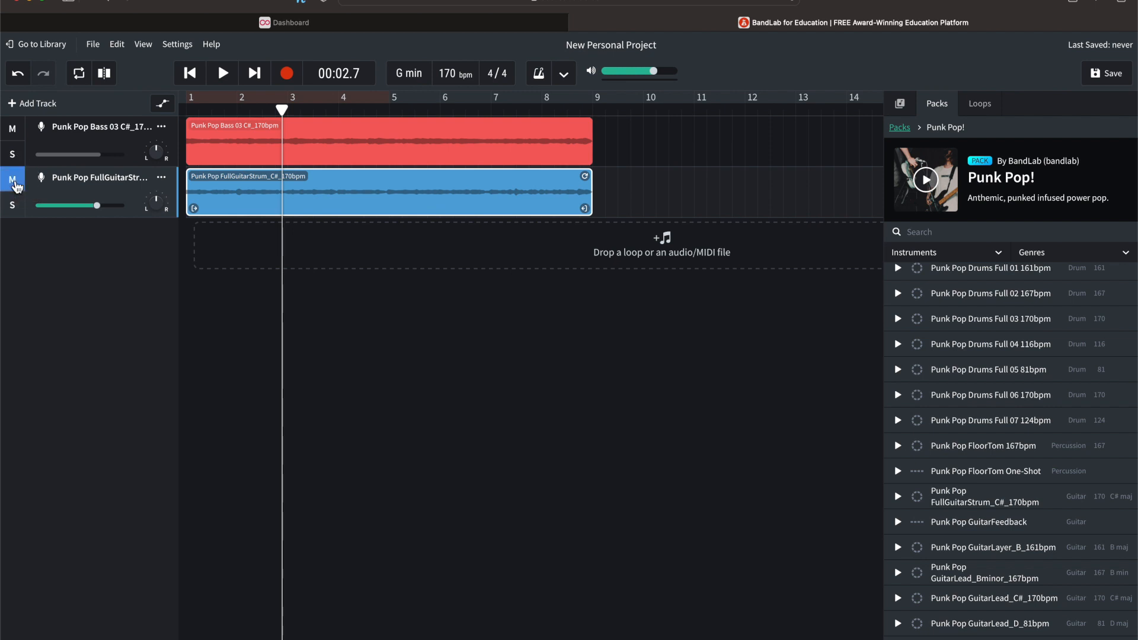
key(Return)
key(space)
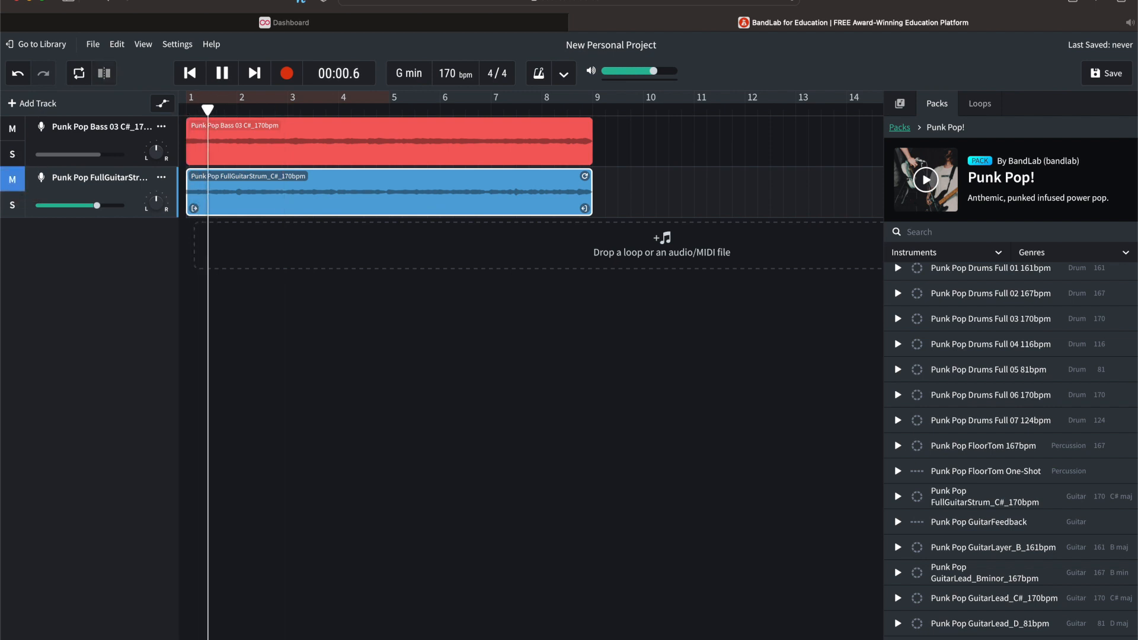
key(space)
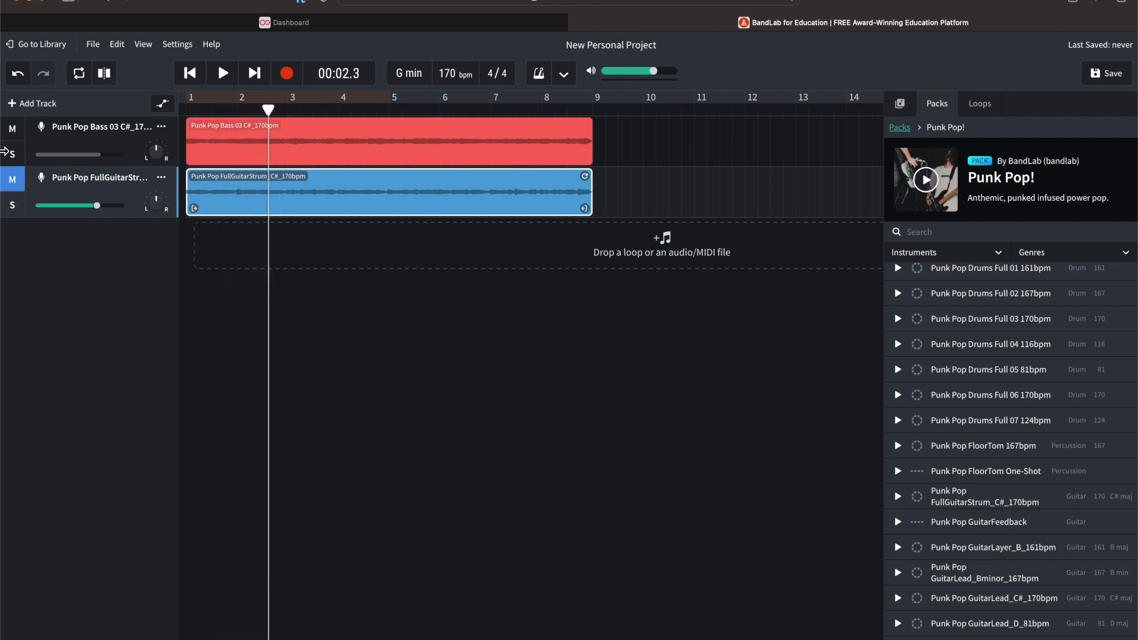
Step: Unmute the strummed guitar, mute the bass track instead, and listen to the guitar alone from the start
click(19, 189)
click(19, 138)
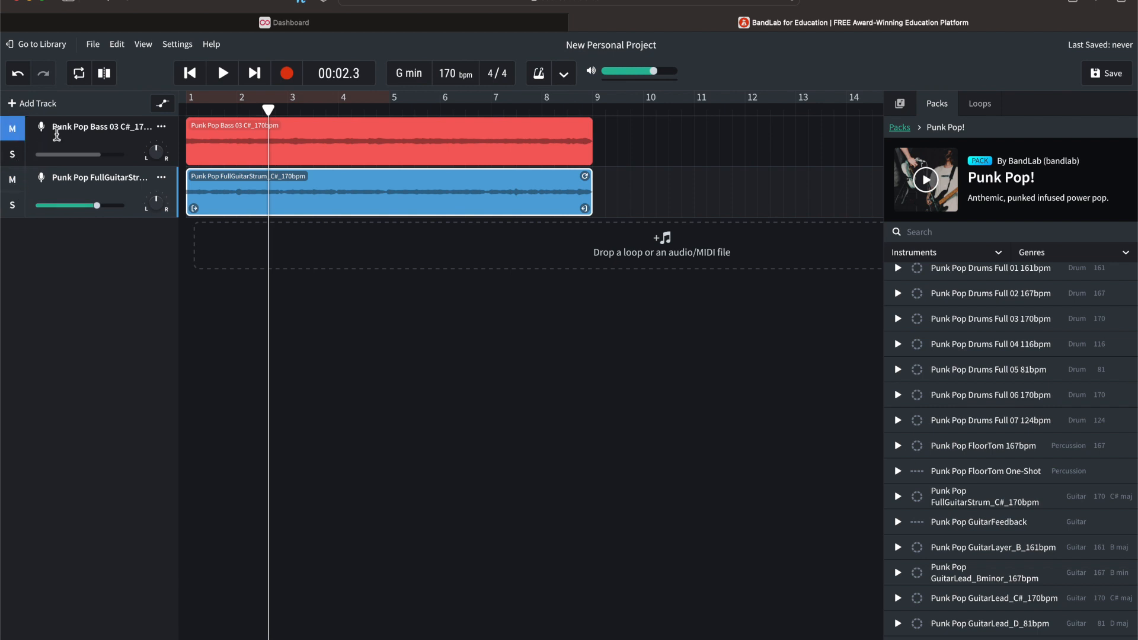
key(Return)
key(space)
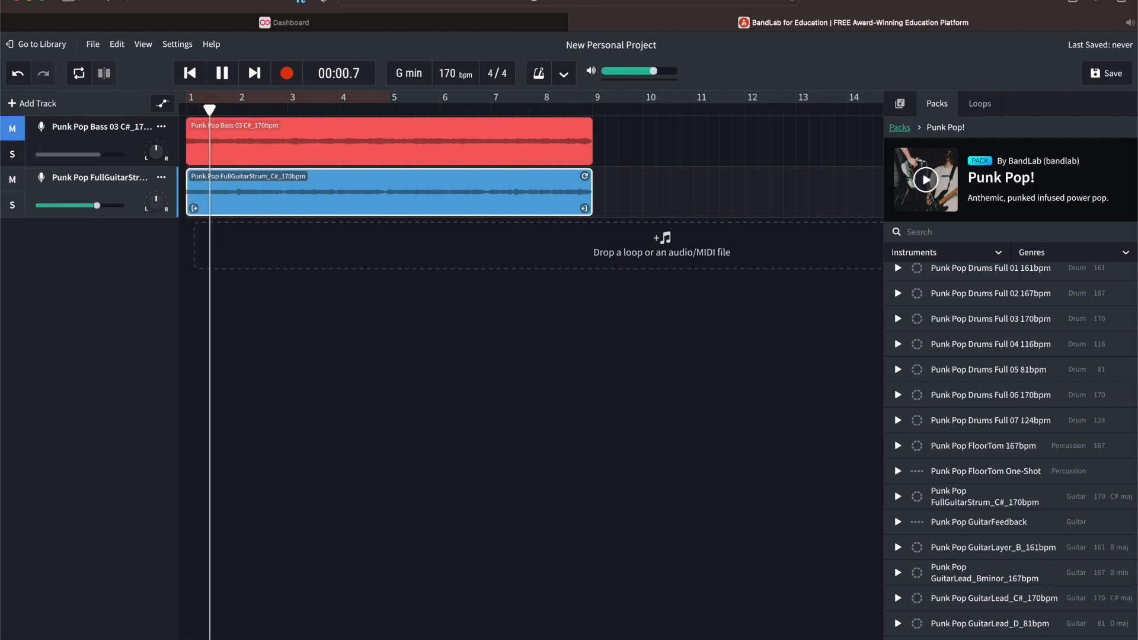
key(space)
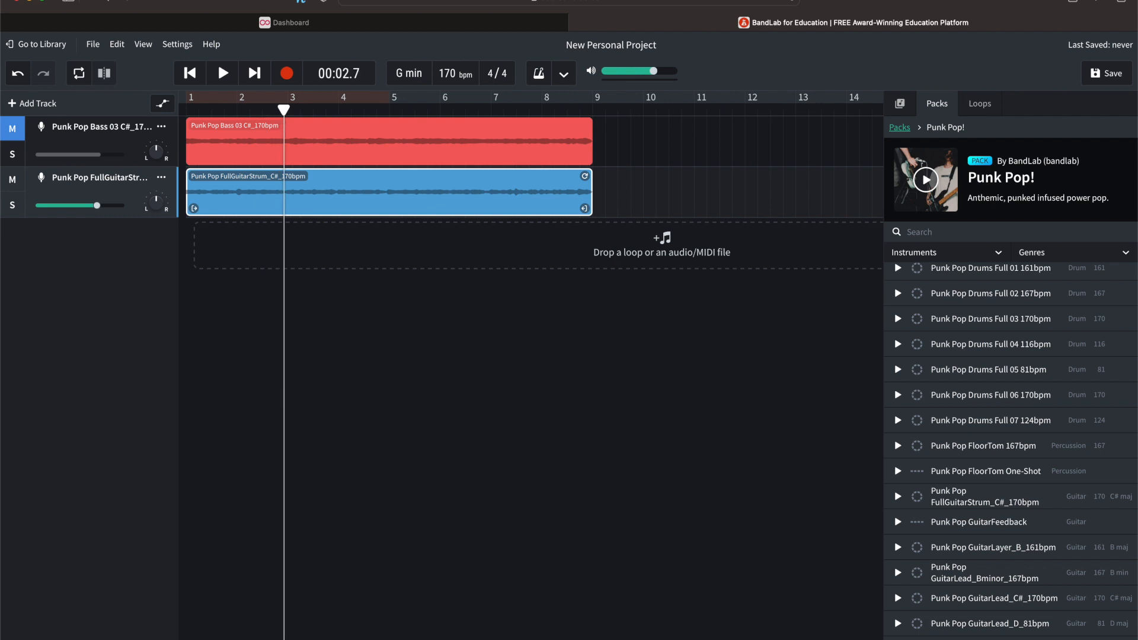
Step: Unmute the bass track and listen to both tracks together from the start
click(5, 131)
key(Return)
key(space)
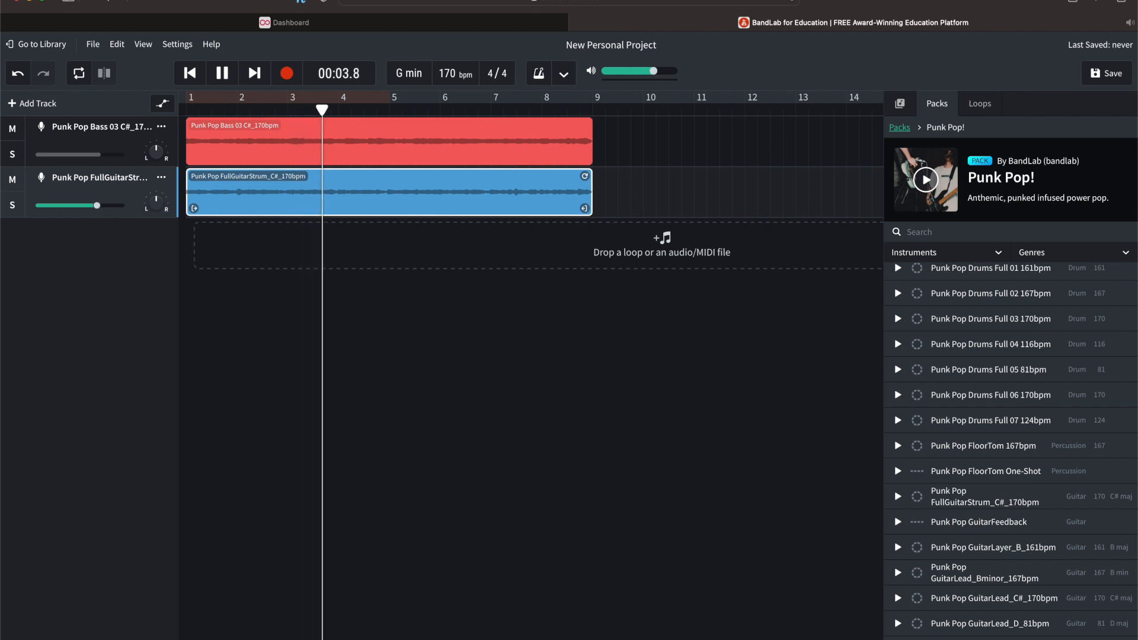
key(space)
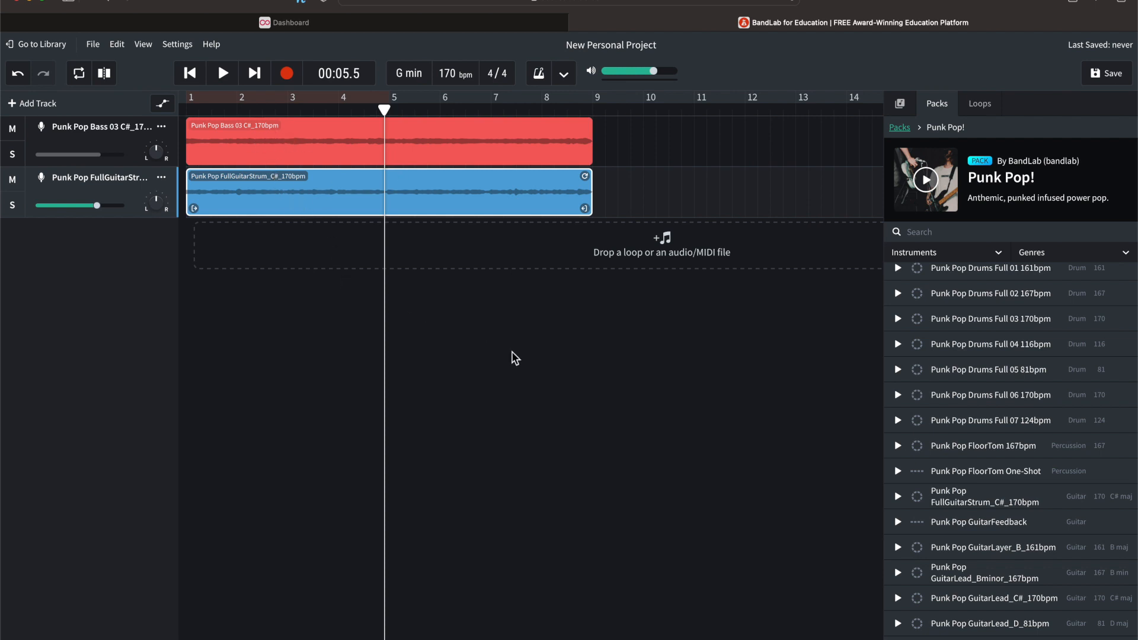
Step: Preview the Punk Pop GuitarLead_C#_170bpm loop and add it as a third track with its region starting at bar 1
scroll(1028, 409, up, 3)
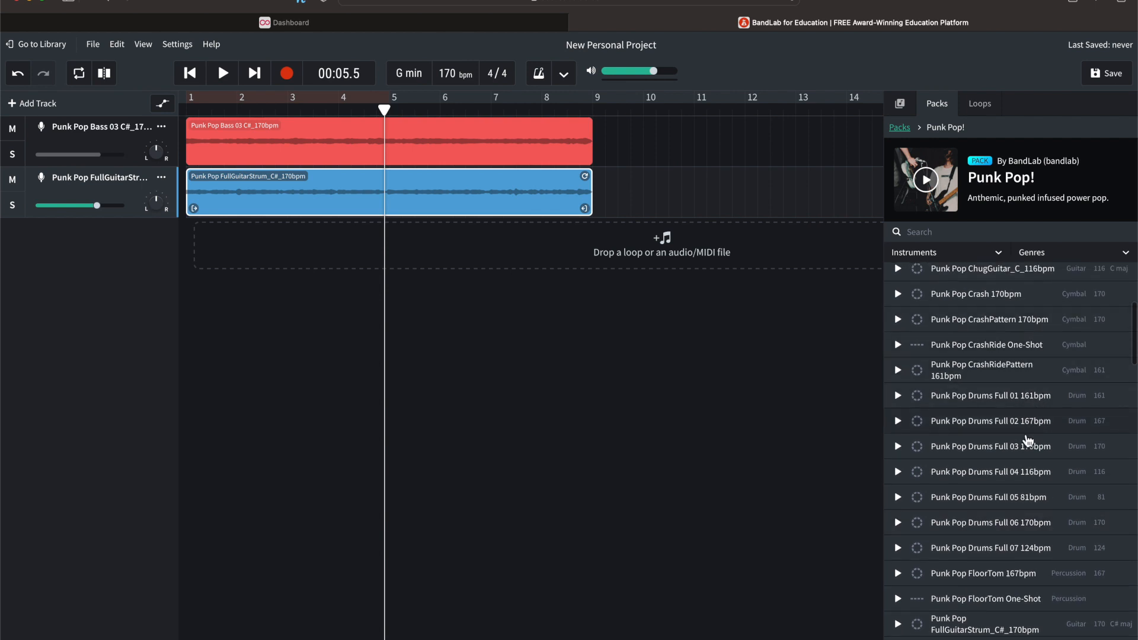
scroll(1020, 456, down, 1)
scroll(1020, 455, down, 1)
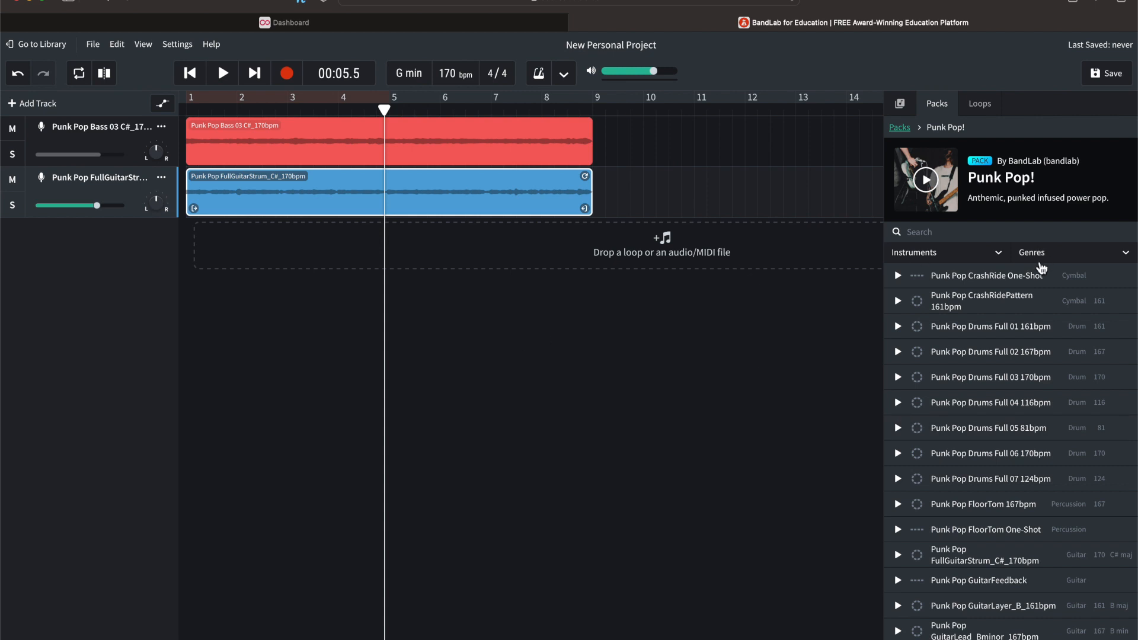
scroll(1037, 402, down, 1)
scroll(1039, 403, down, 3)
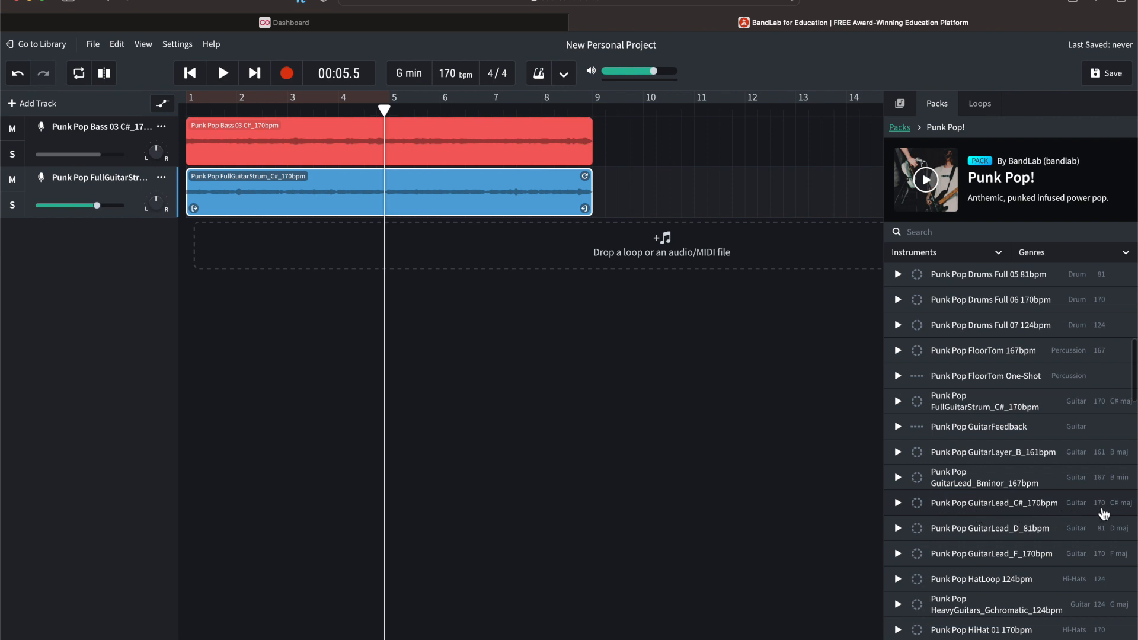
click(898, 504)
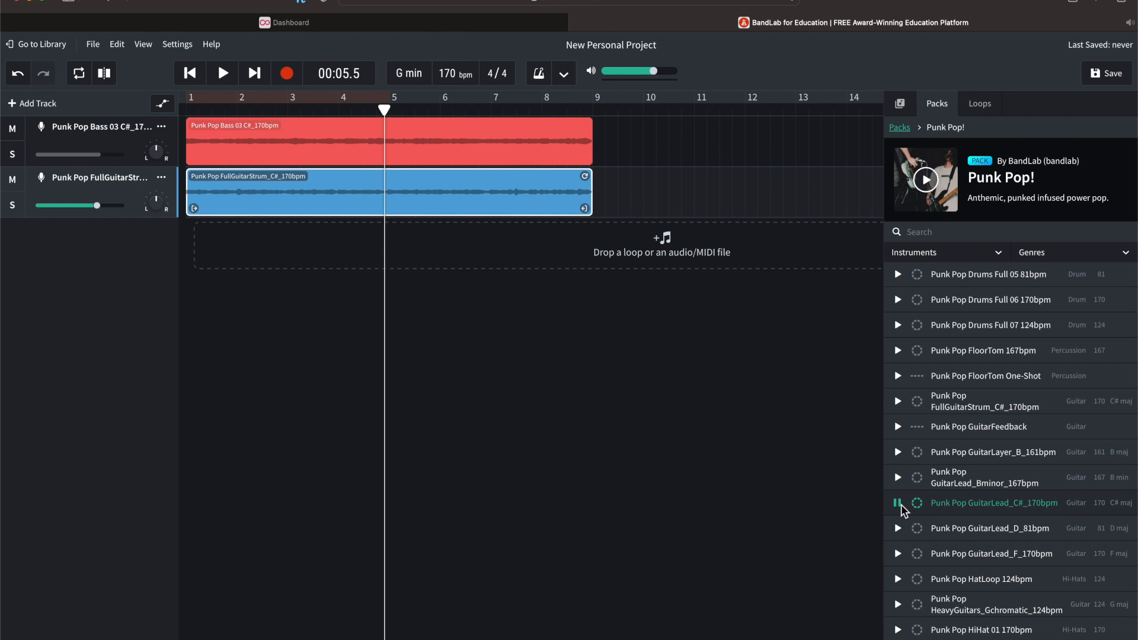
click(898, 503)
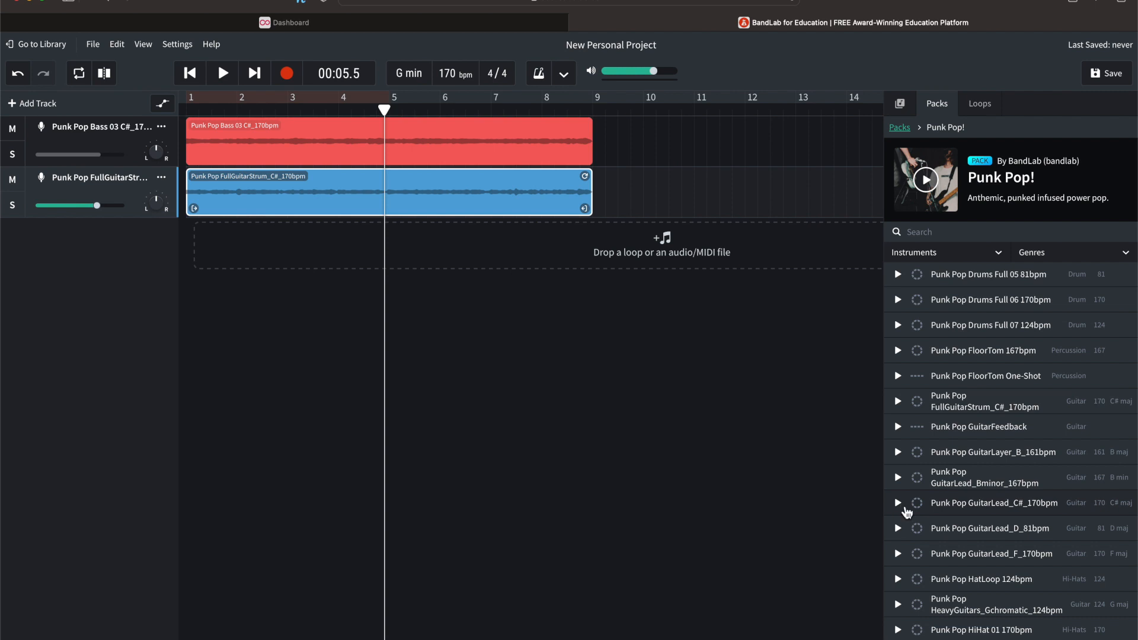
drag(981, 507, 214, 255)
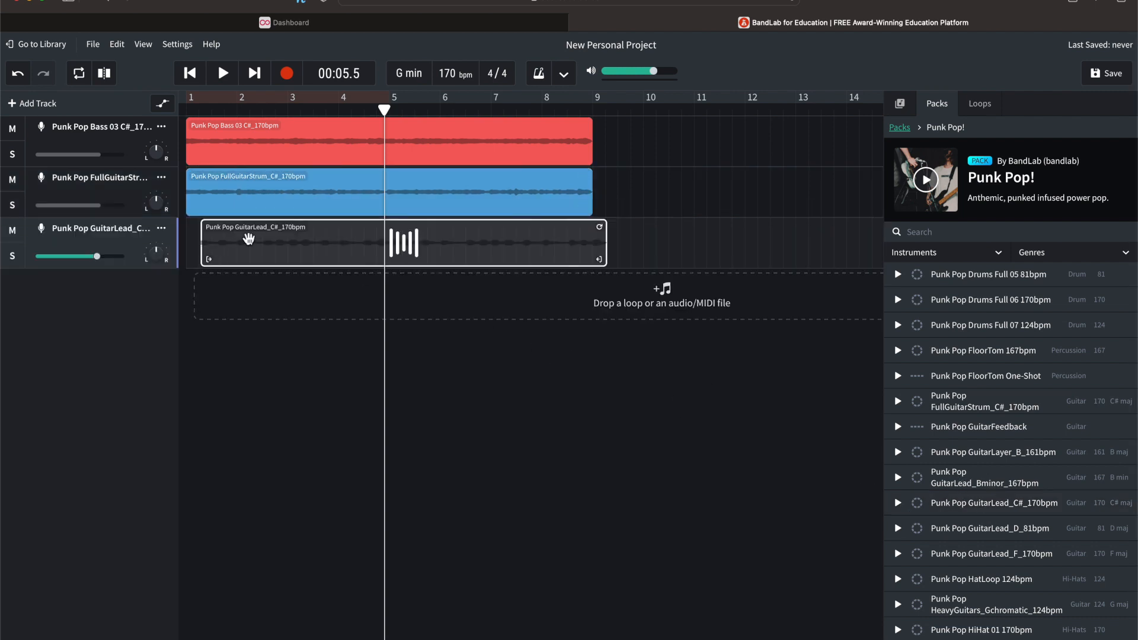
Step: Listen to the bass, strummed guitar and lead guitar tracks together from the start
click(192, 76)
key(space)
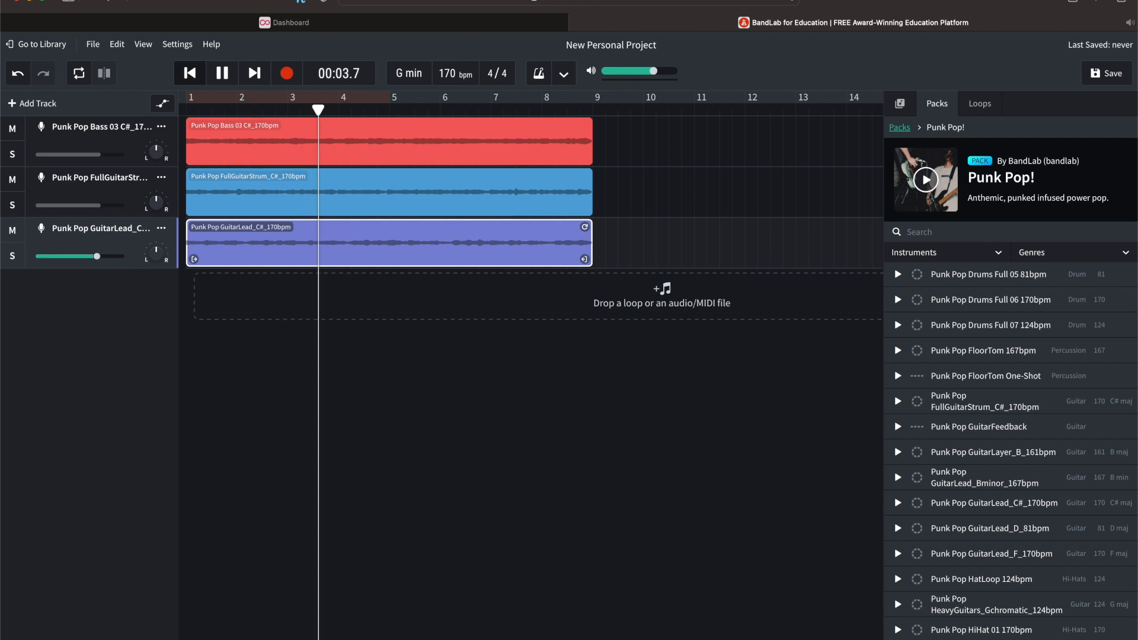
key(space)
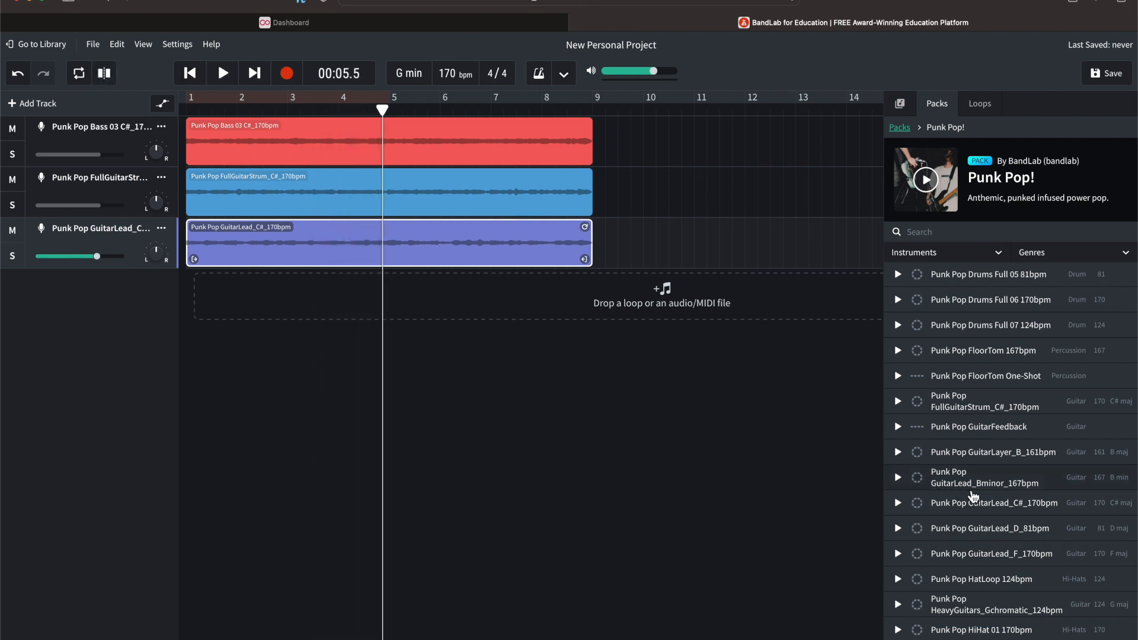
Step: Find the Punk Pop Drums Full 03 170bpm loop and add it as a fourth track with its region starting at bar 1
scroll(973, 495, up, 4)
scroll(973, 496, up, 1)
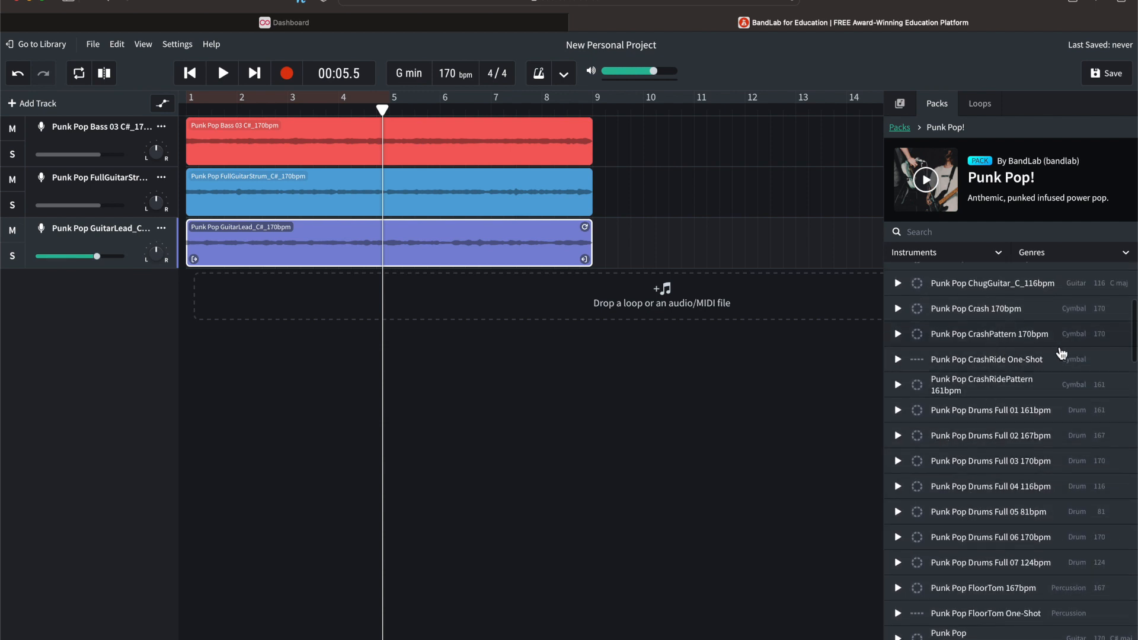
scroll(1087, 513, down, 1)
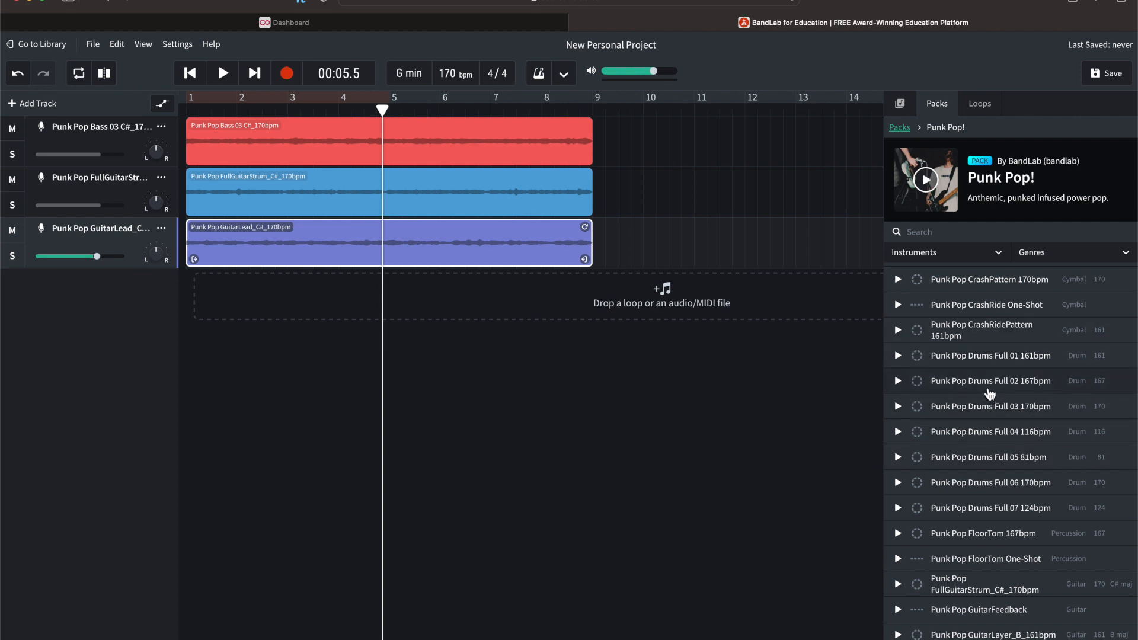
scroll(987, 392, up, 1)
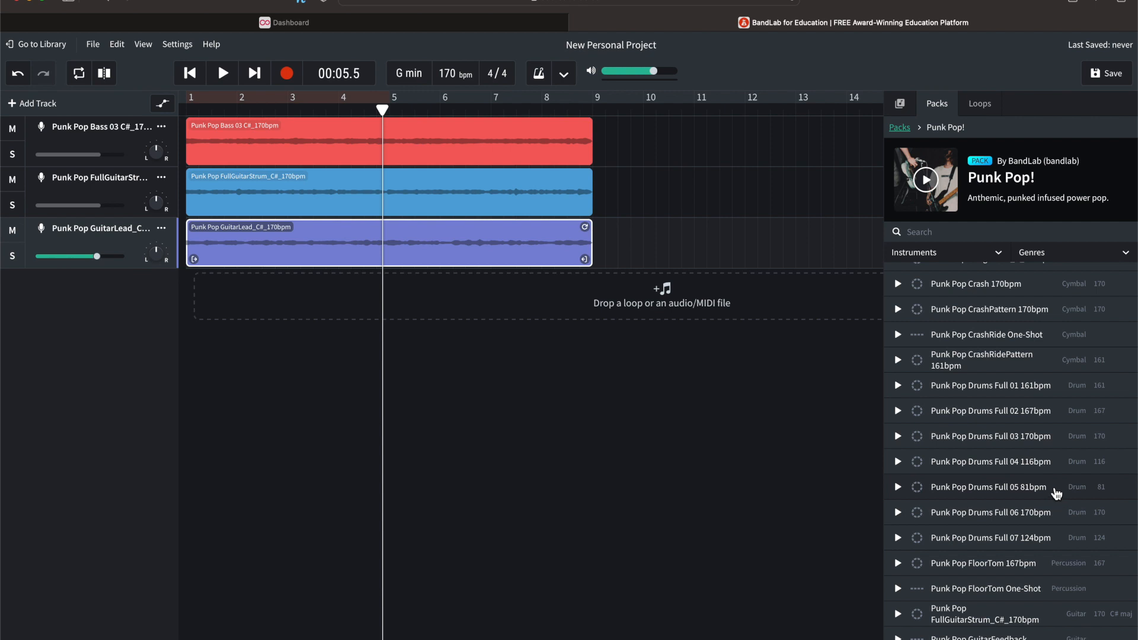
drag(963, 440, 232, 295)
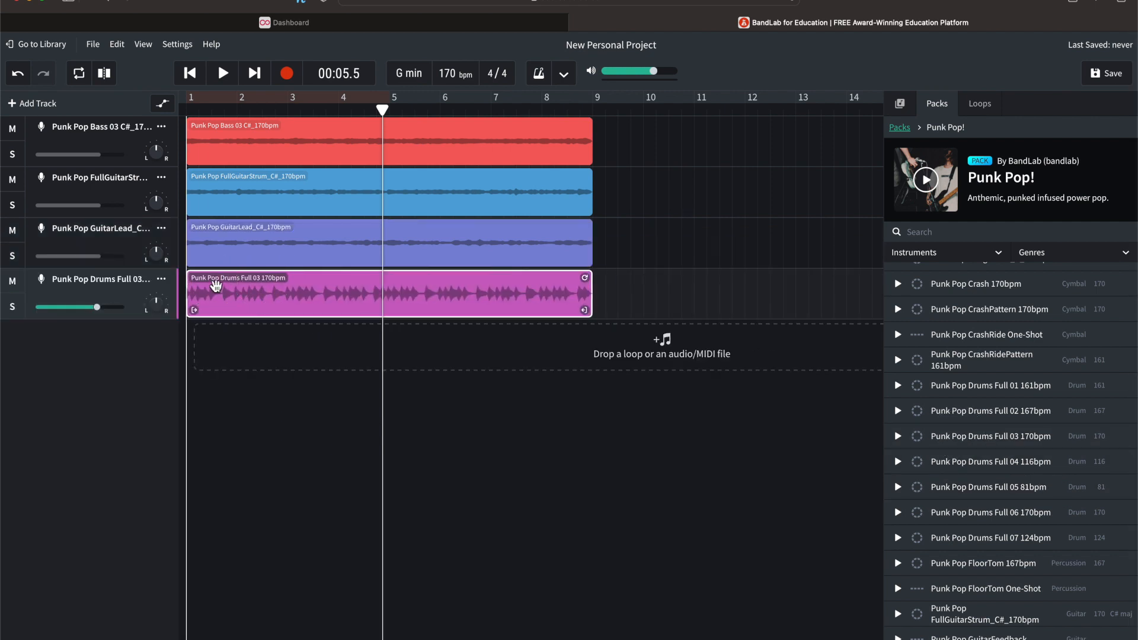
Step: Play the four-track arrangement from bar 1 to the end of the loops and deselect the drum region
click(188, 111)
key(space)
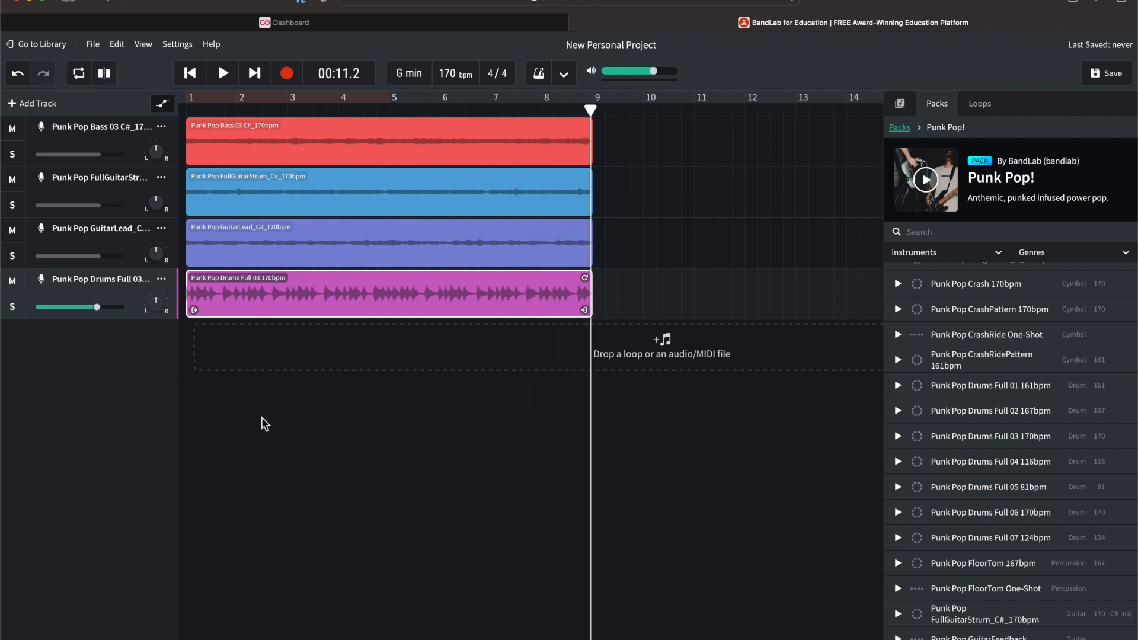
click(318, 450)
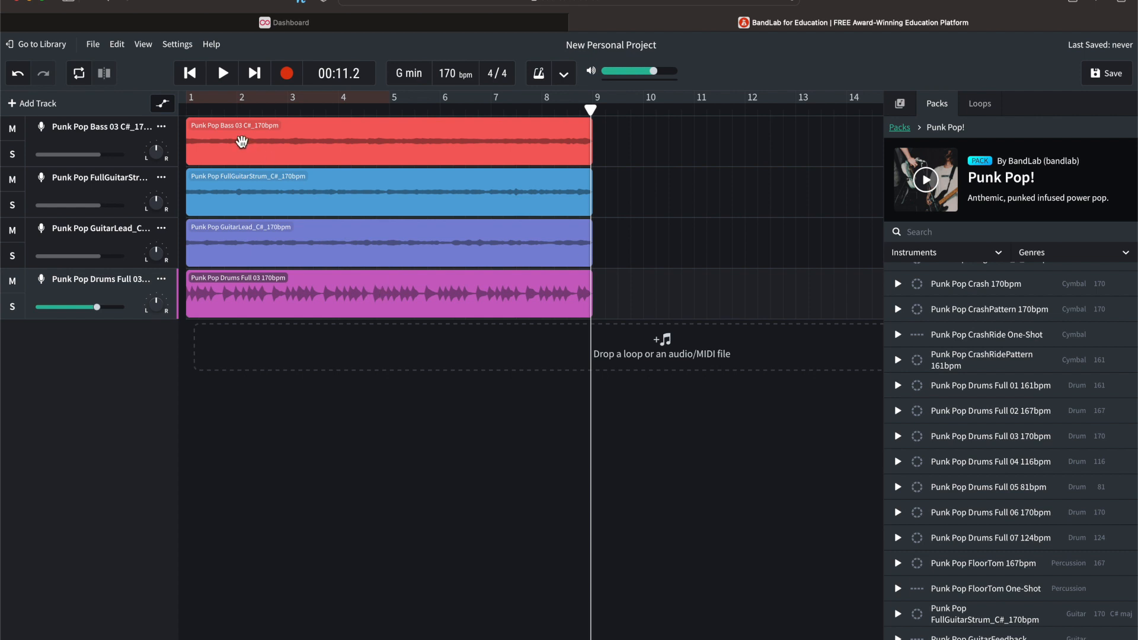
Step: Move the bass, lead guitar and drum regions so they start at bar 5, leaving the strummed guitar at bar 1
drag(235, 141, 441, 140)
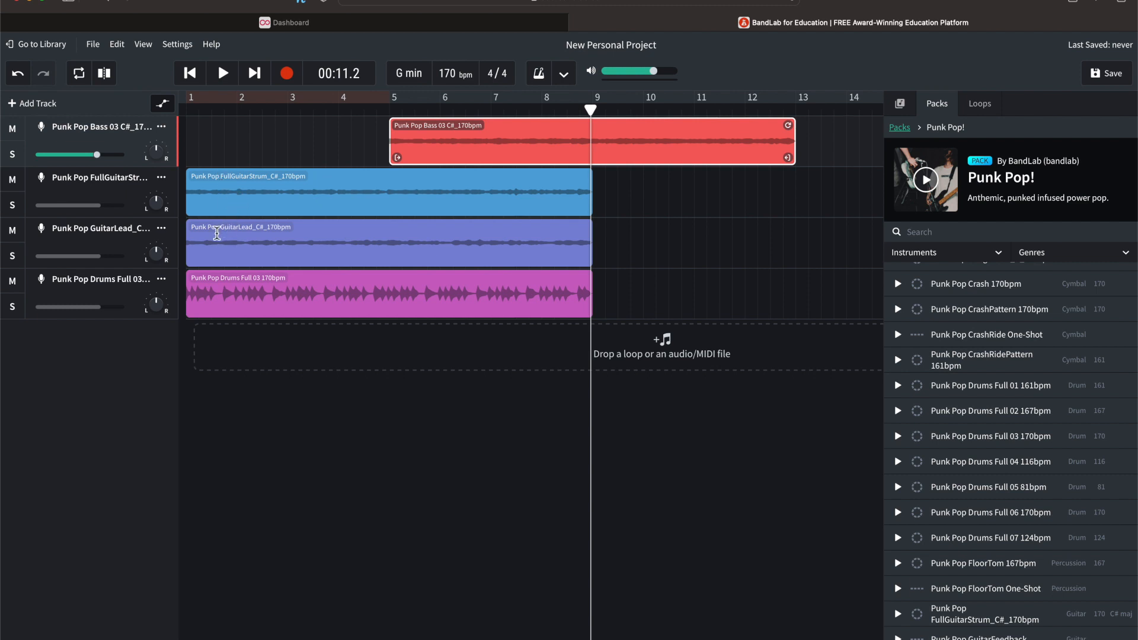
drag(236, 238, 442, 229)
drag(312, 280, 513, 290)
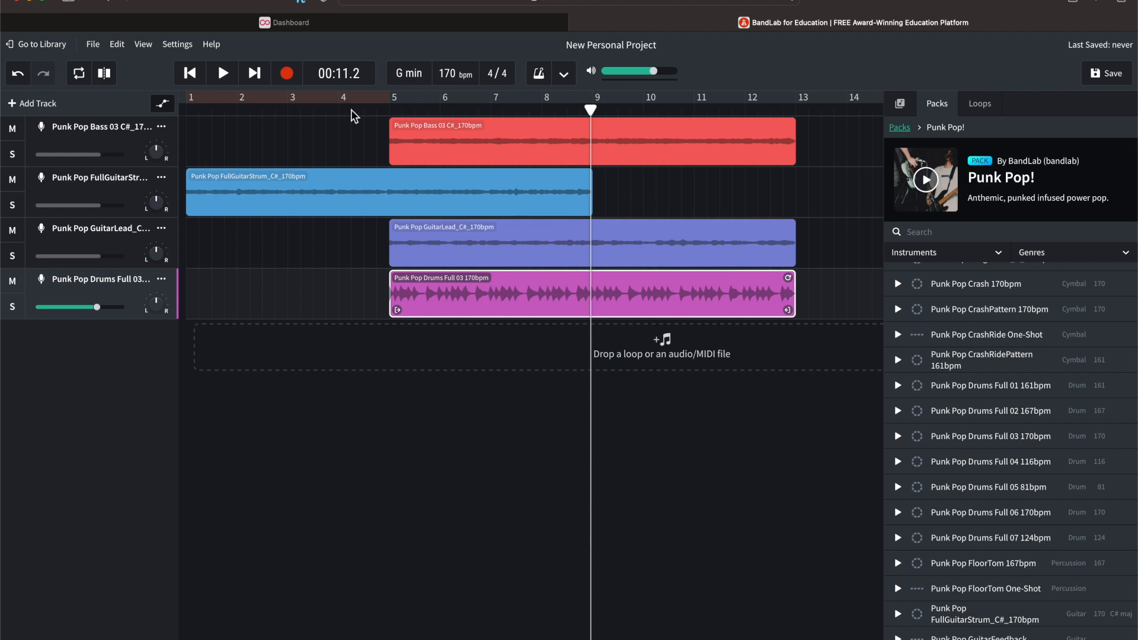
Step: Play the arrangement from bar 1 to hear the strummed guitar intro and the other instruments entering at bar 5
drag(372, 112, 92, 102)
key(space)
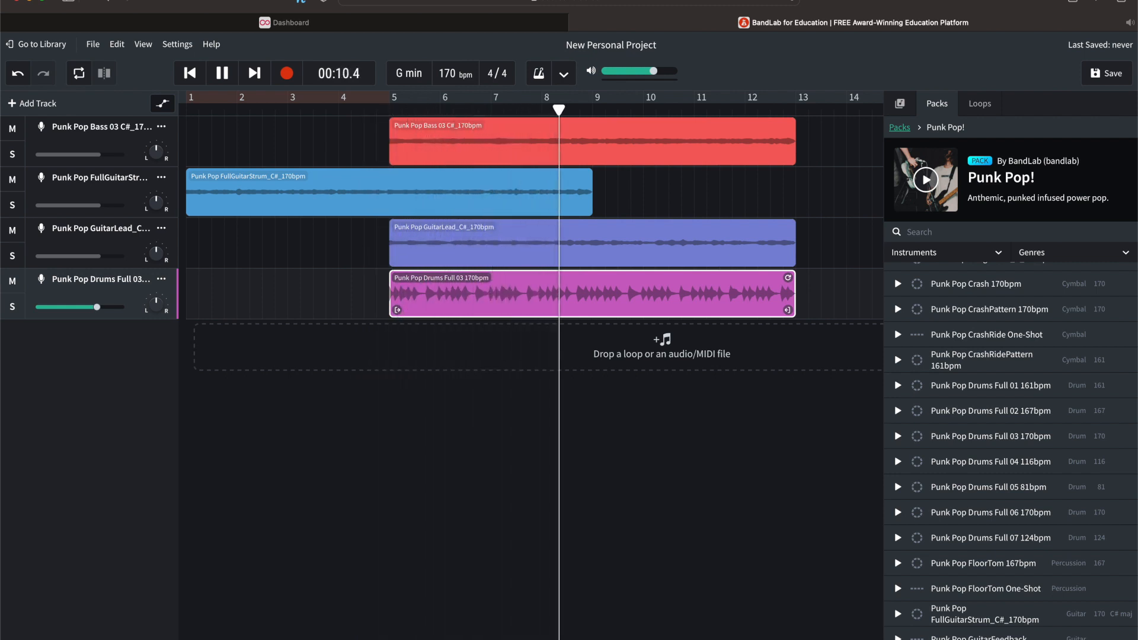
key(space)
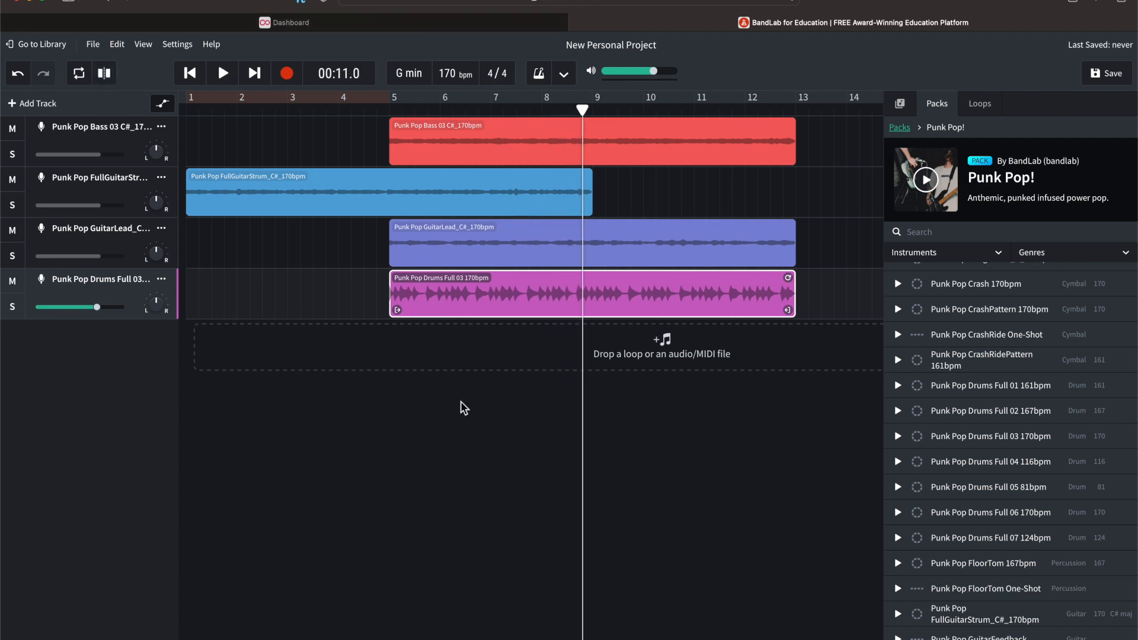
Step: Stagger the region starts: drums at bar 2, lead guitar at bar 3 and bass about halfway through bar 3
click(330, 248)
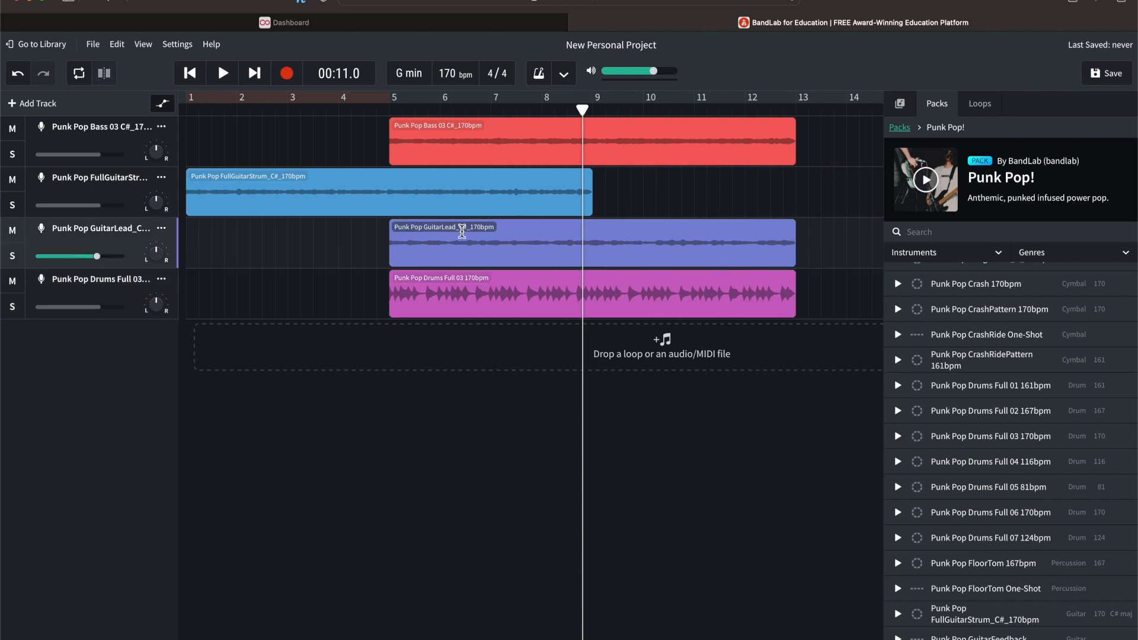
drag(530, 238, 424, 238)
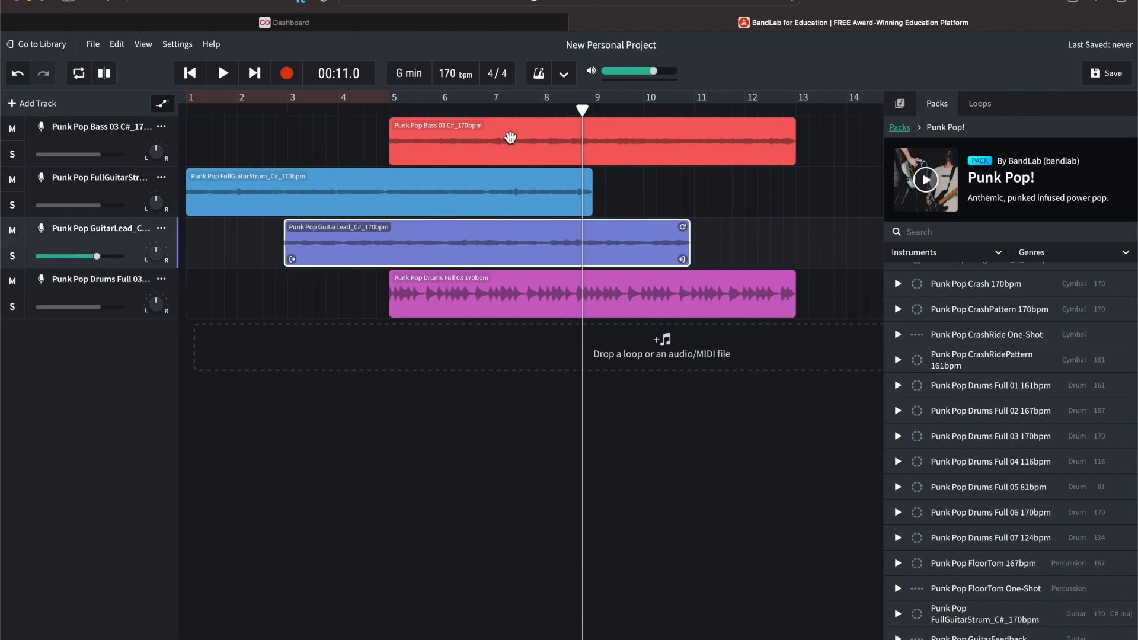
drag(510, 138, 446, 138)
drag(511, 303, 359, 307)
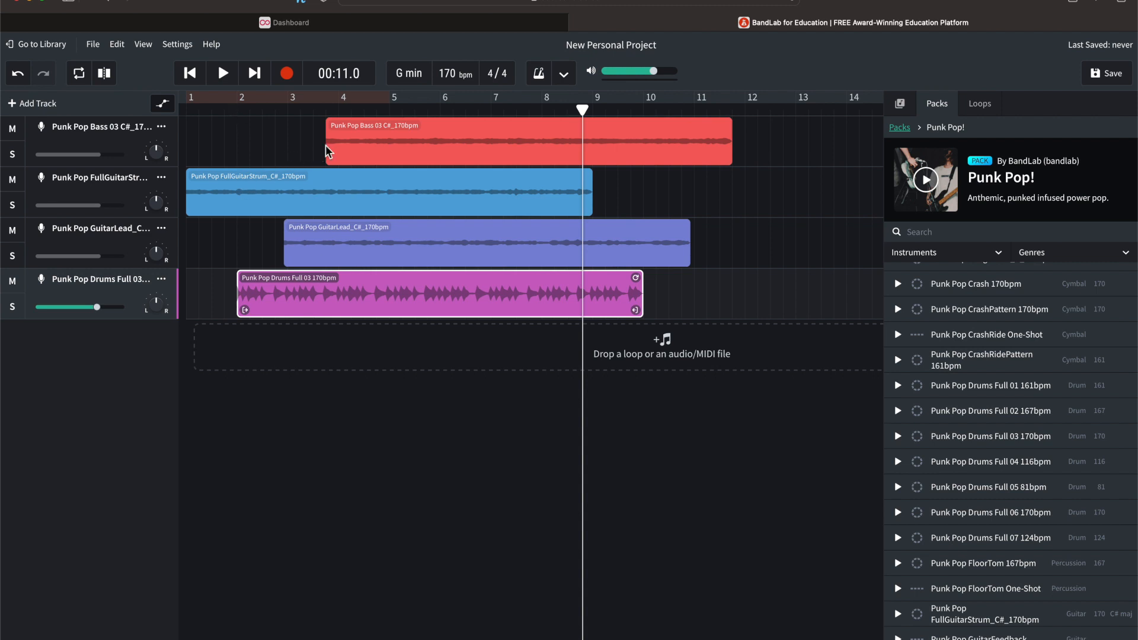
click(378, 131)
drag(439, 137, 437, 134)
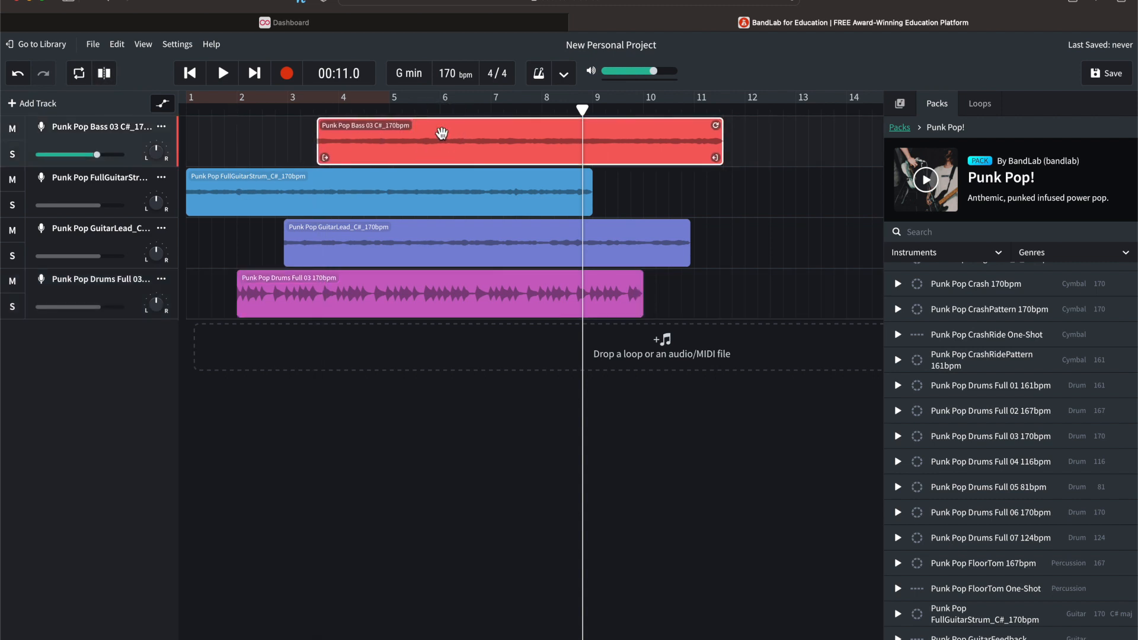
drag(355, 267, 364, 268)
drag(263, 109, 160, 115)
drag(282, 294, 286, 293)
Step: Deselect the drum region and play the staggered arrangement from bar 1 until all four instruments have entered
click(281, 492)
key(space)
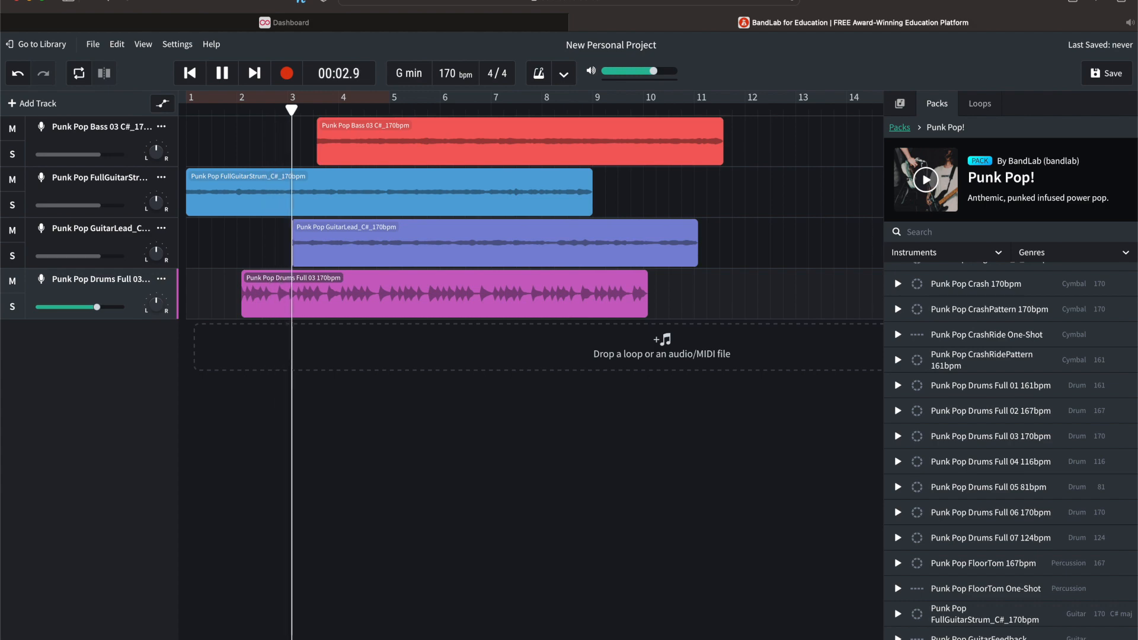
key(space)
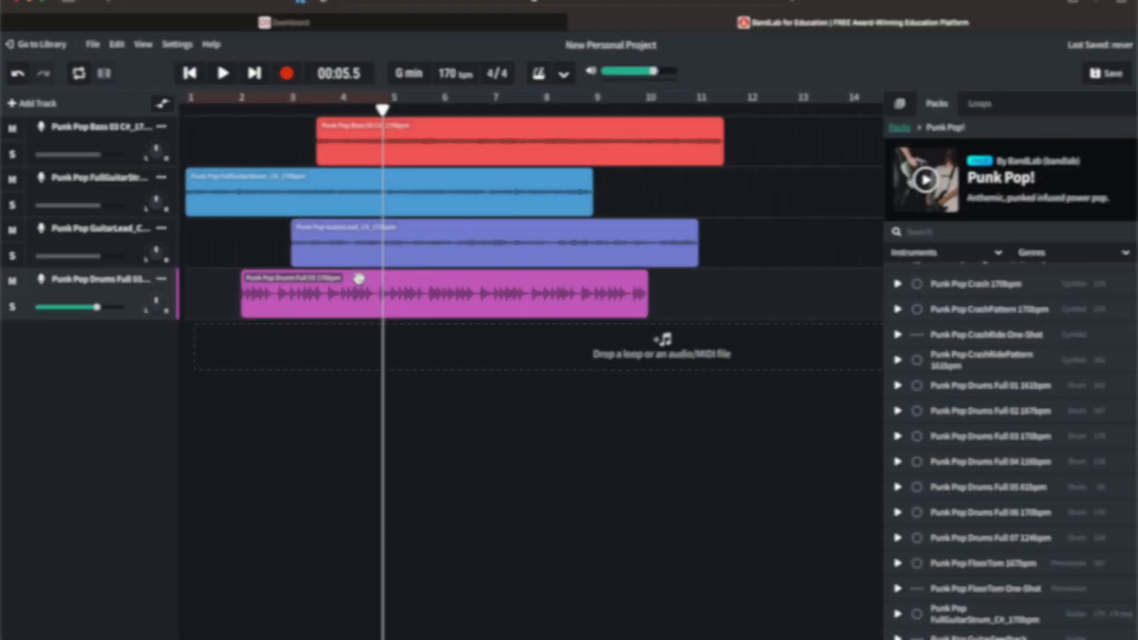